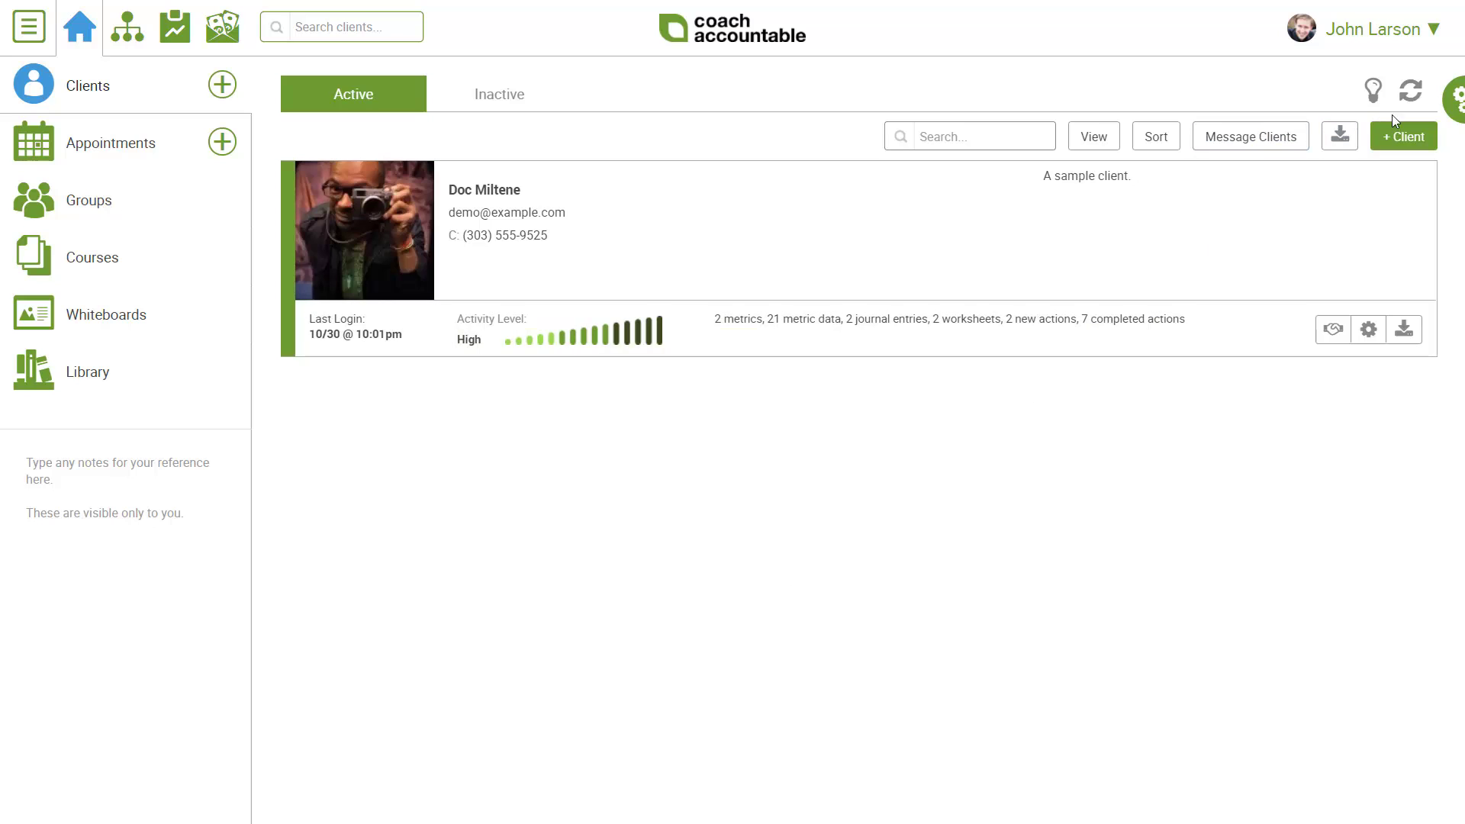
Step: In Engagements basic options, try each scheduling choice and settle on 'Allowed only within the limits of an Engagement'
click(1454, 99)
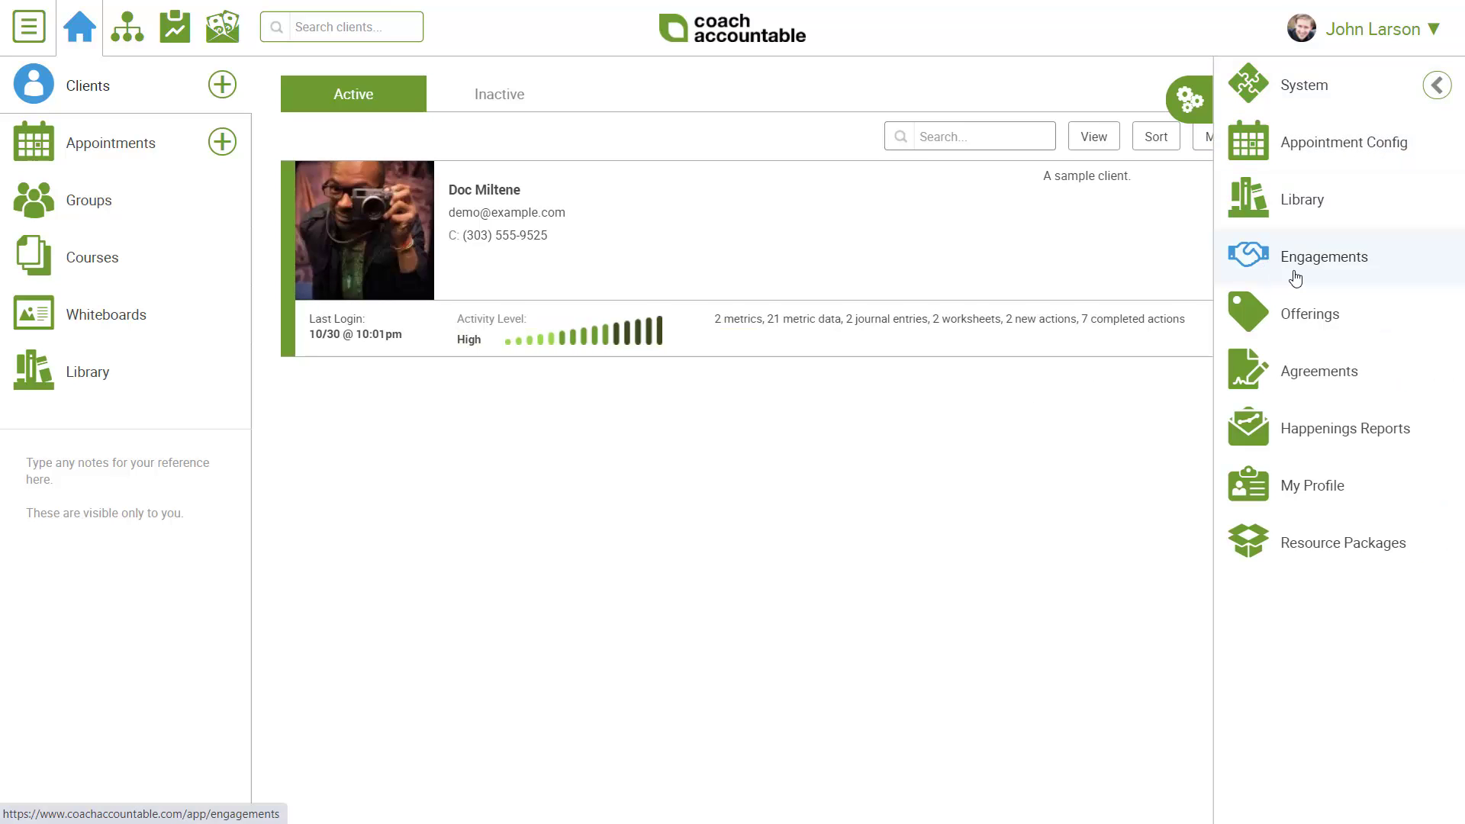
click(1268, 281)
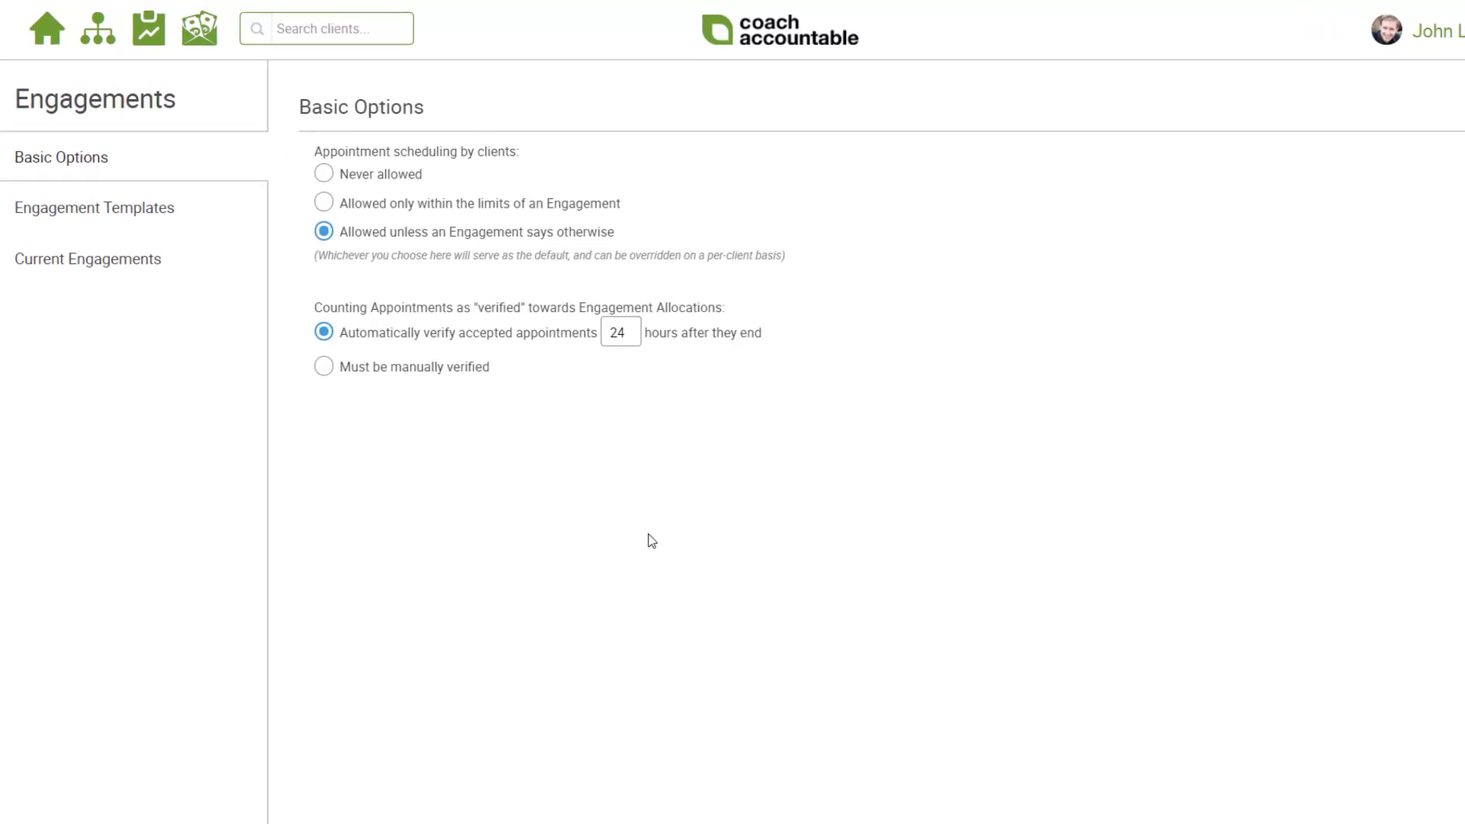
click(486, 212)
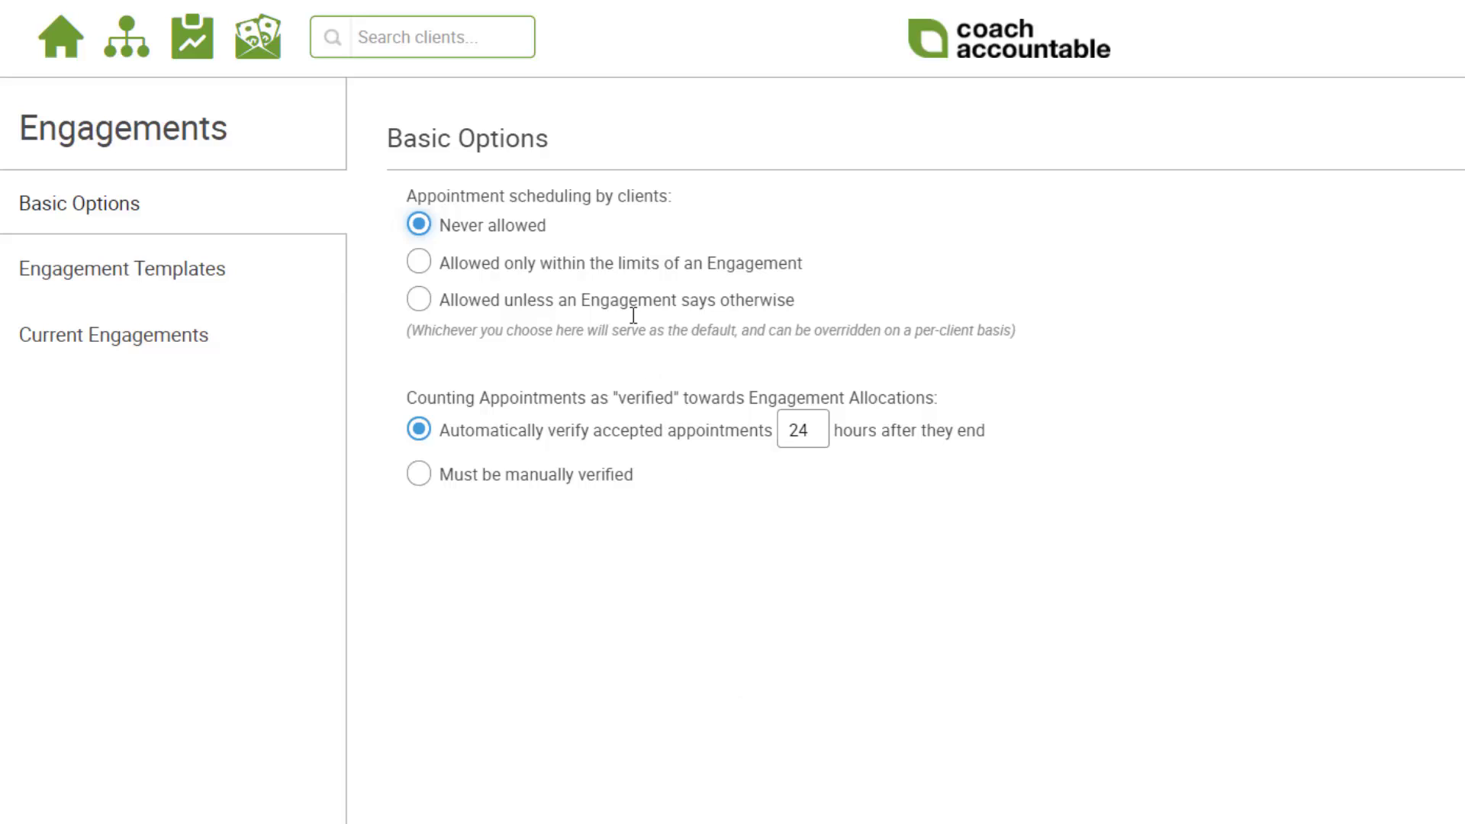
click(611, 271)
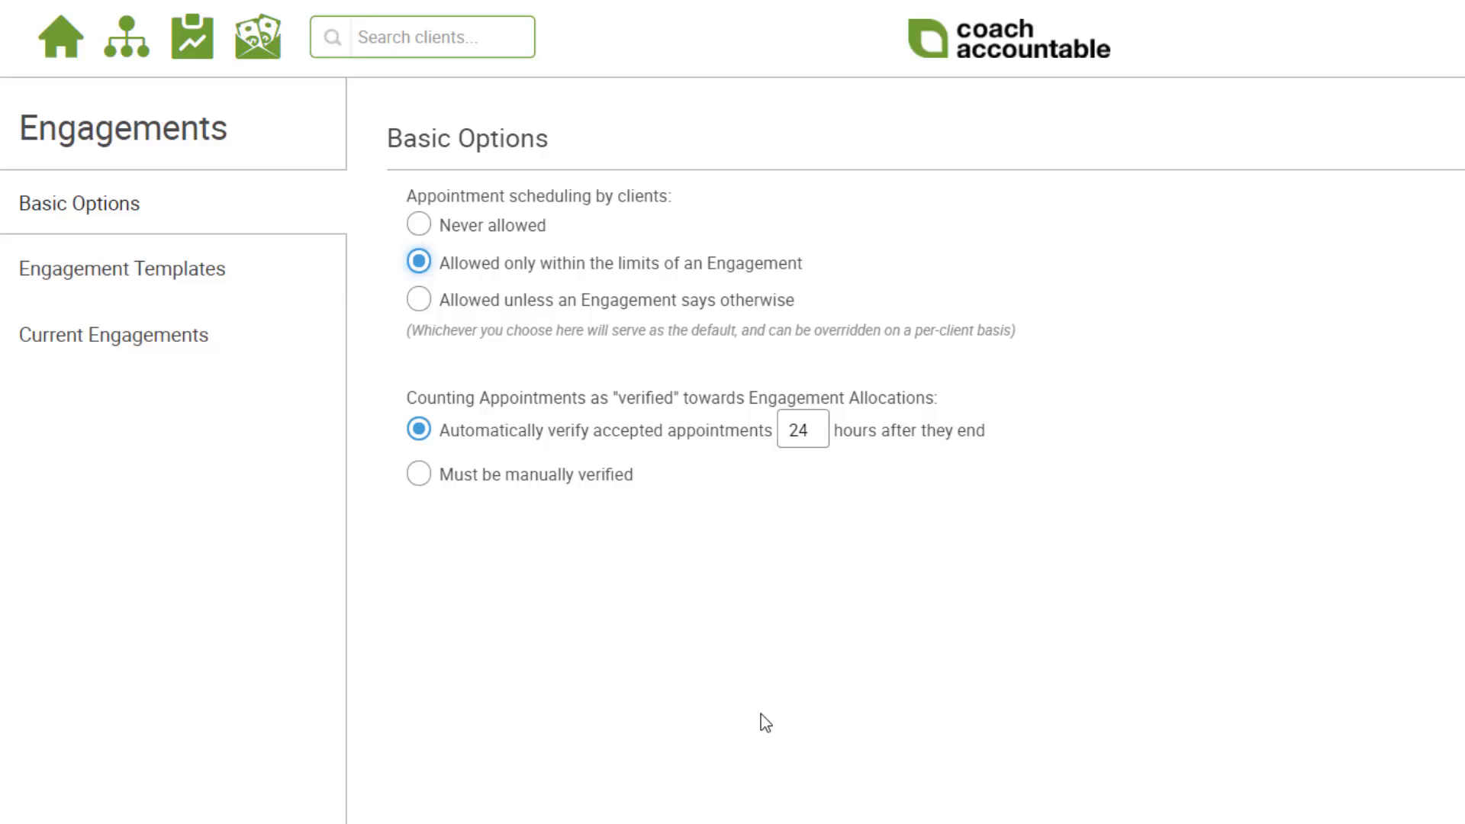
click(663, 315)
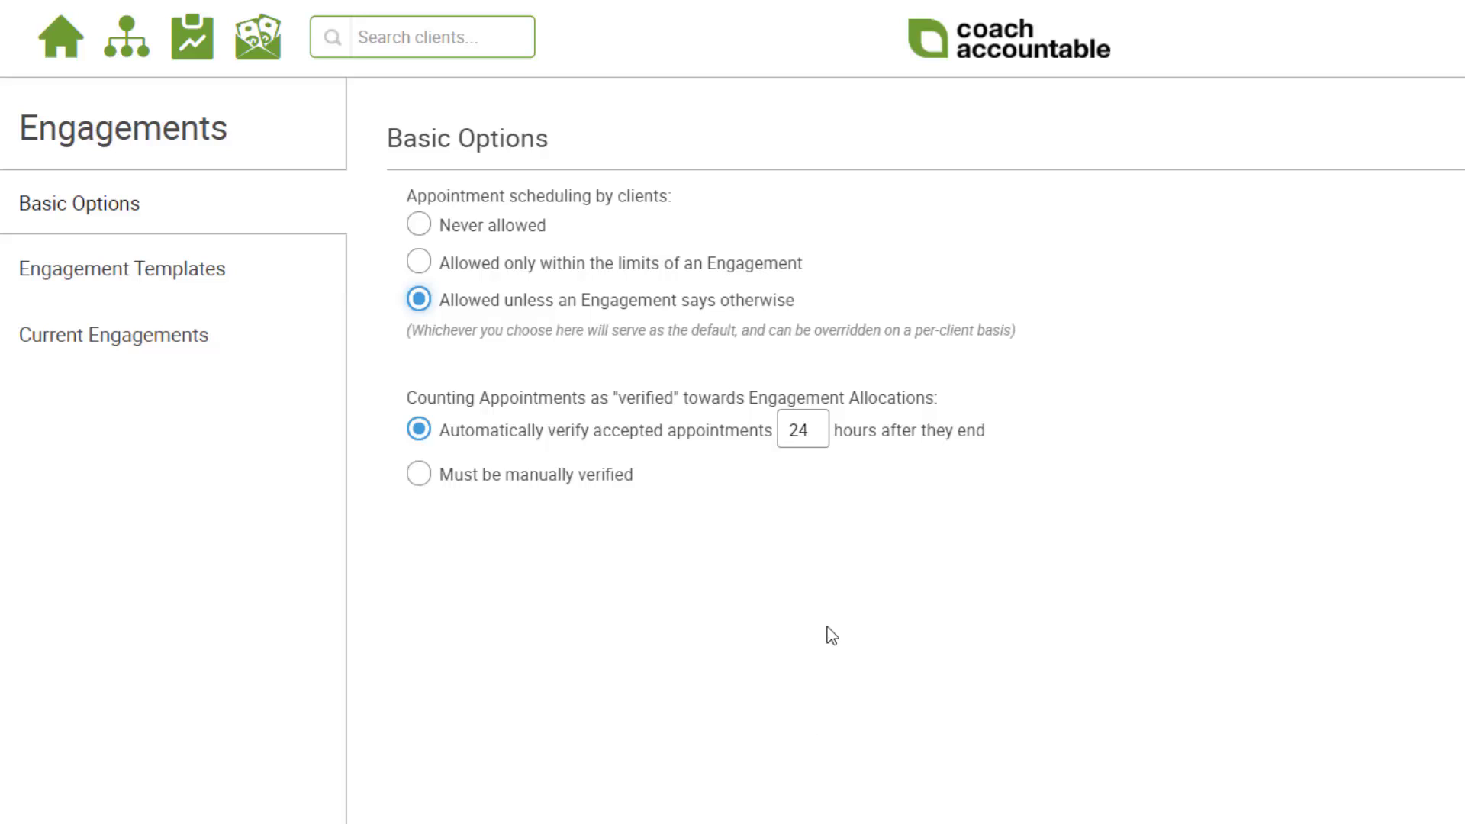
click(797, 273)
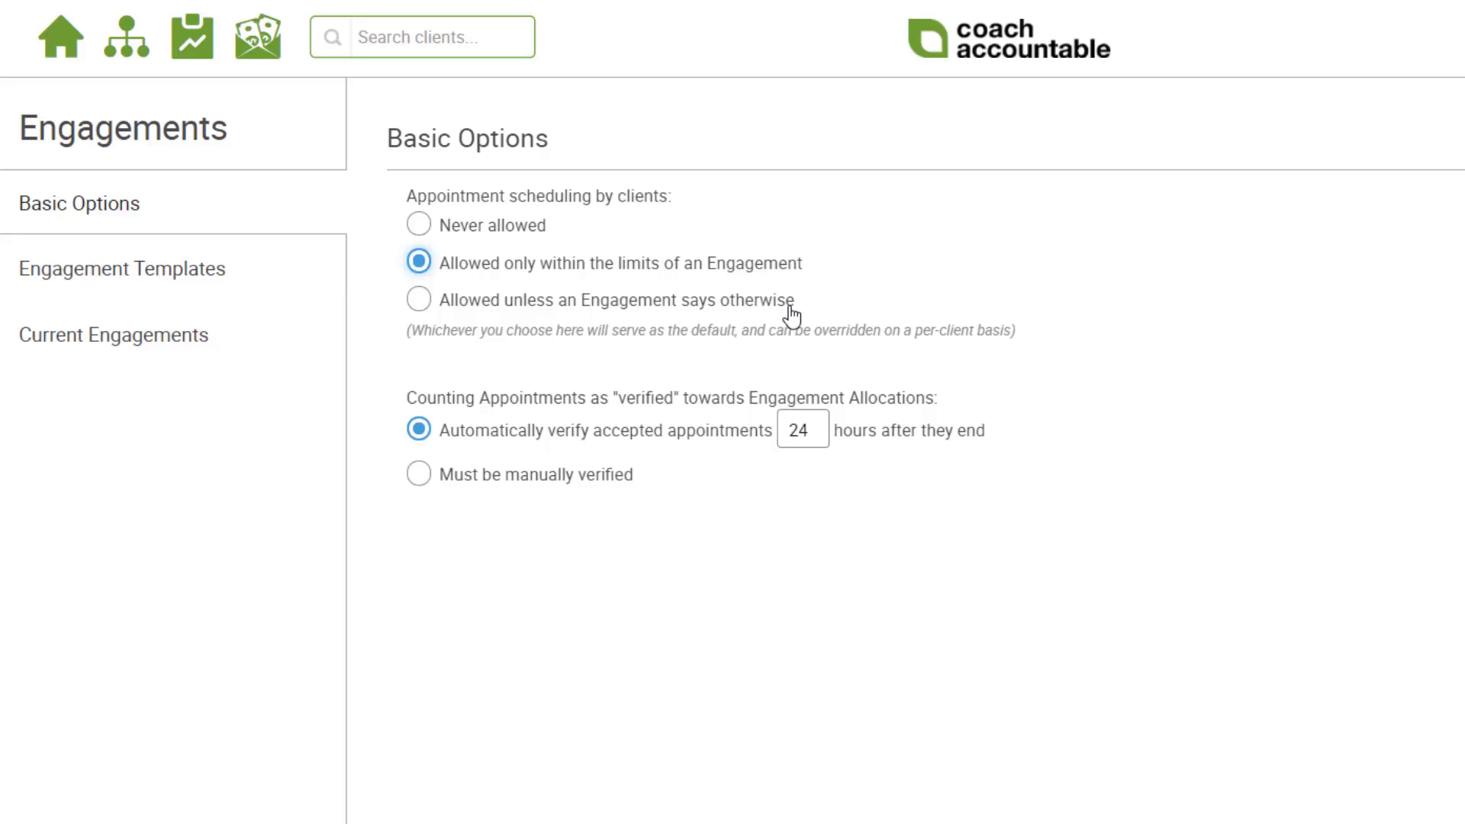
Step: Switch client scheduling to 'Allowed unless an Engagement says otherwise' and keep automatic verification
click(792, 315)
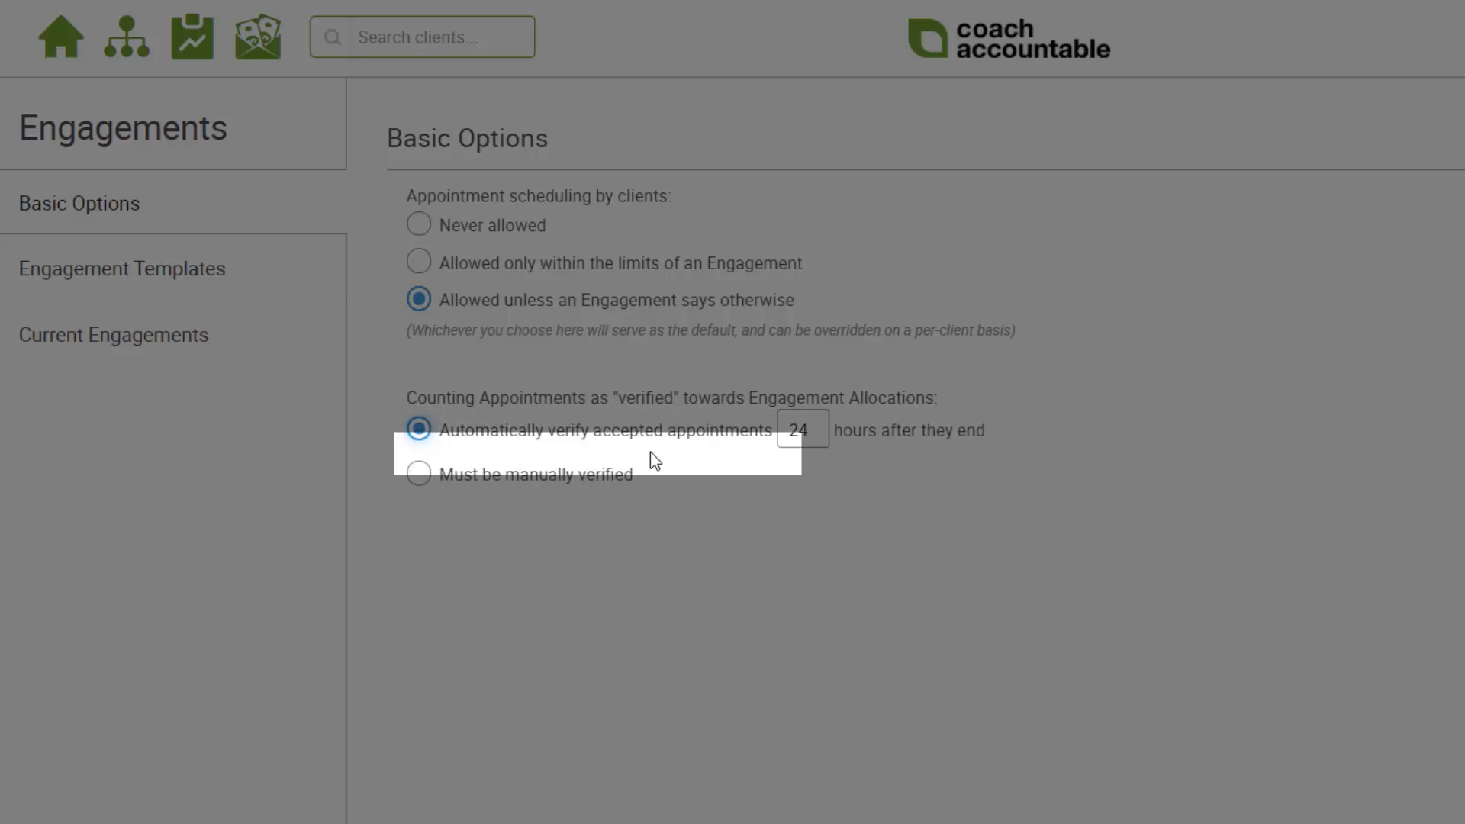
click(627, 489)
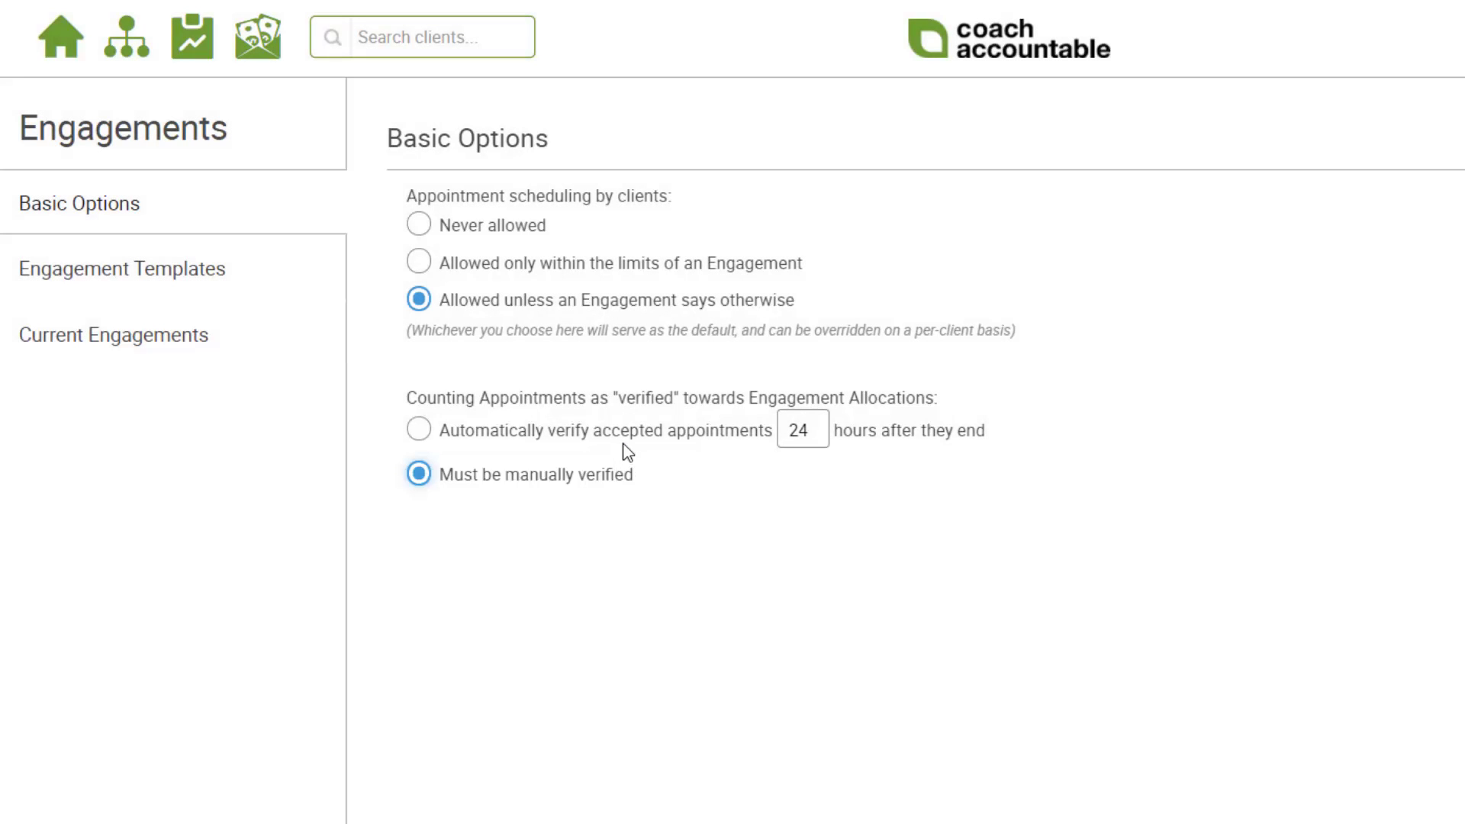
click(627, 433)
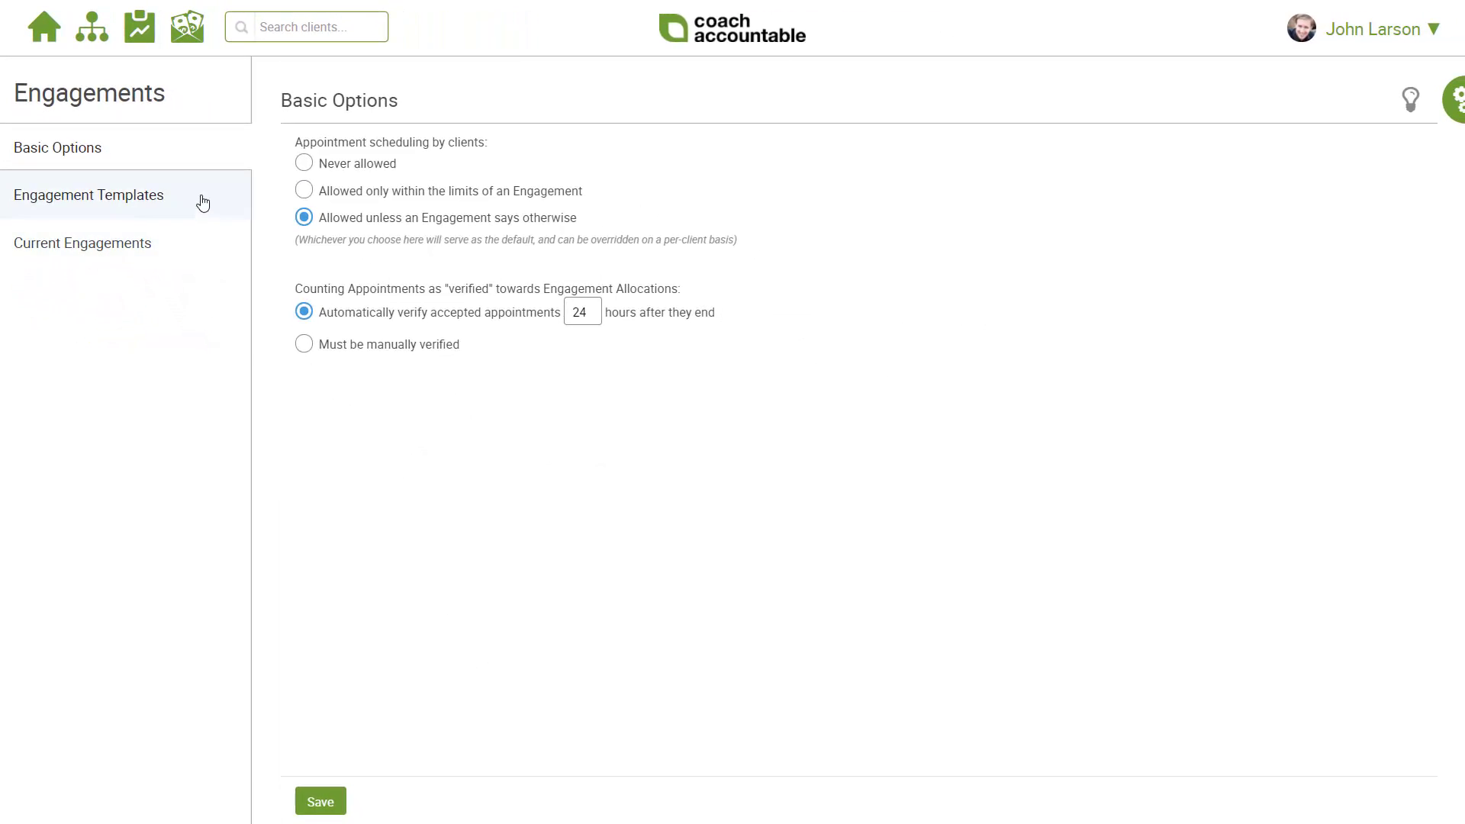
Step: Preview the Pay in Full and Pay Monthly sample templates, decline them, and start a new template
click(202, 200)
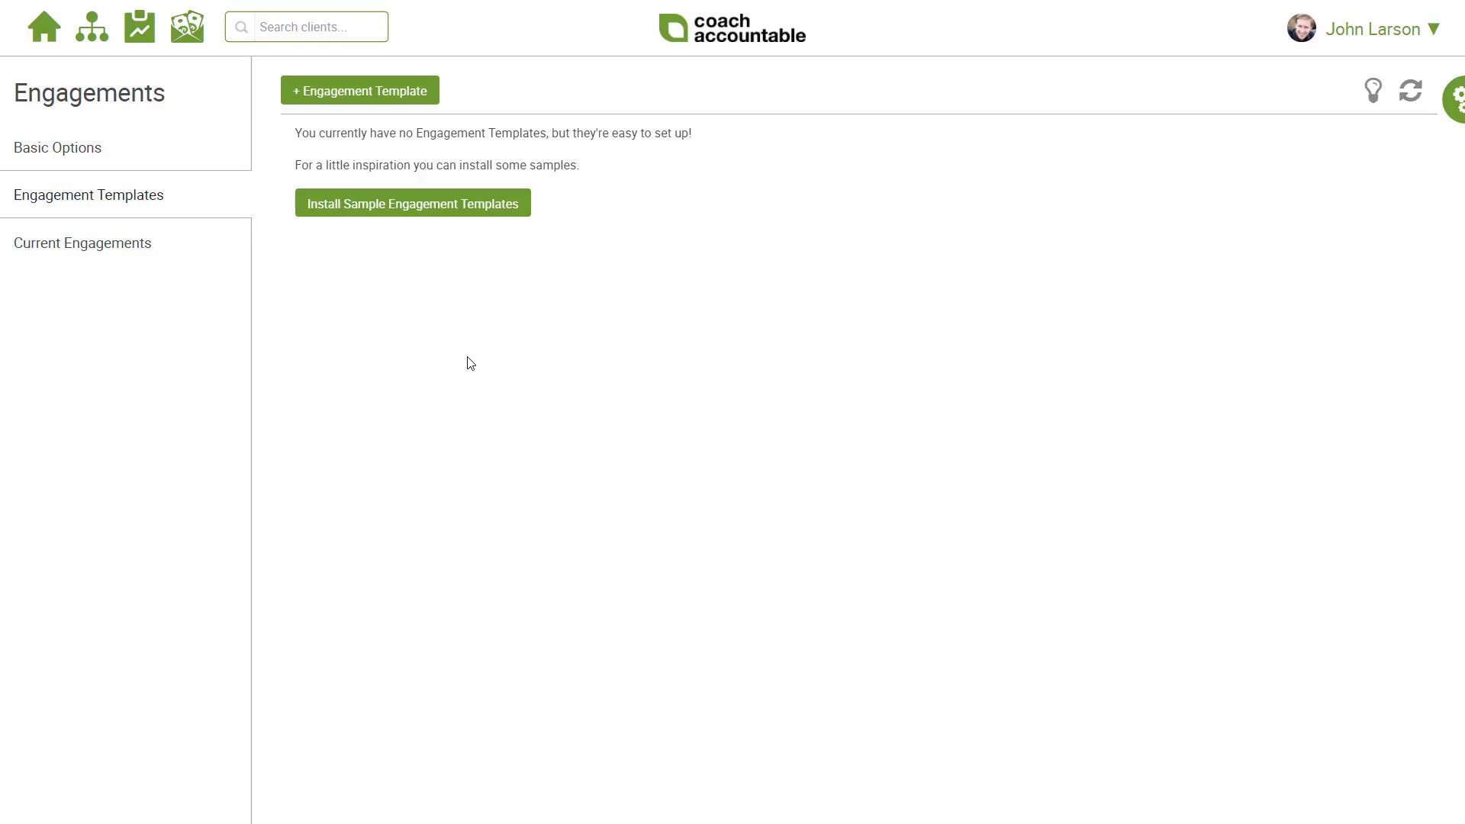
click(522, 212)
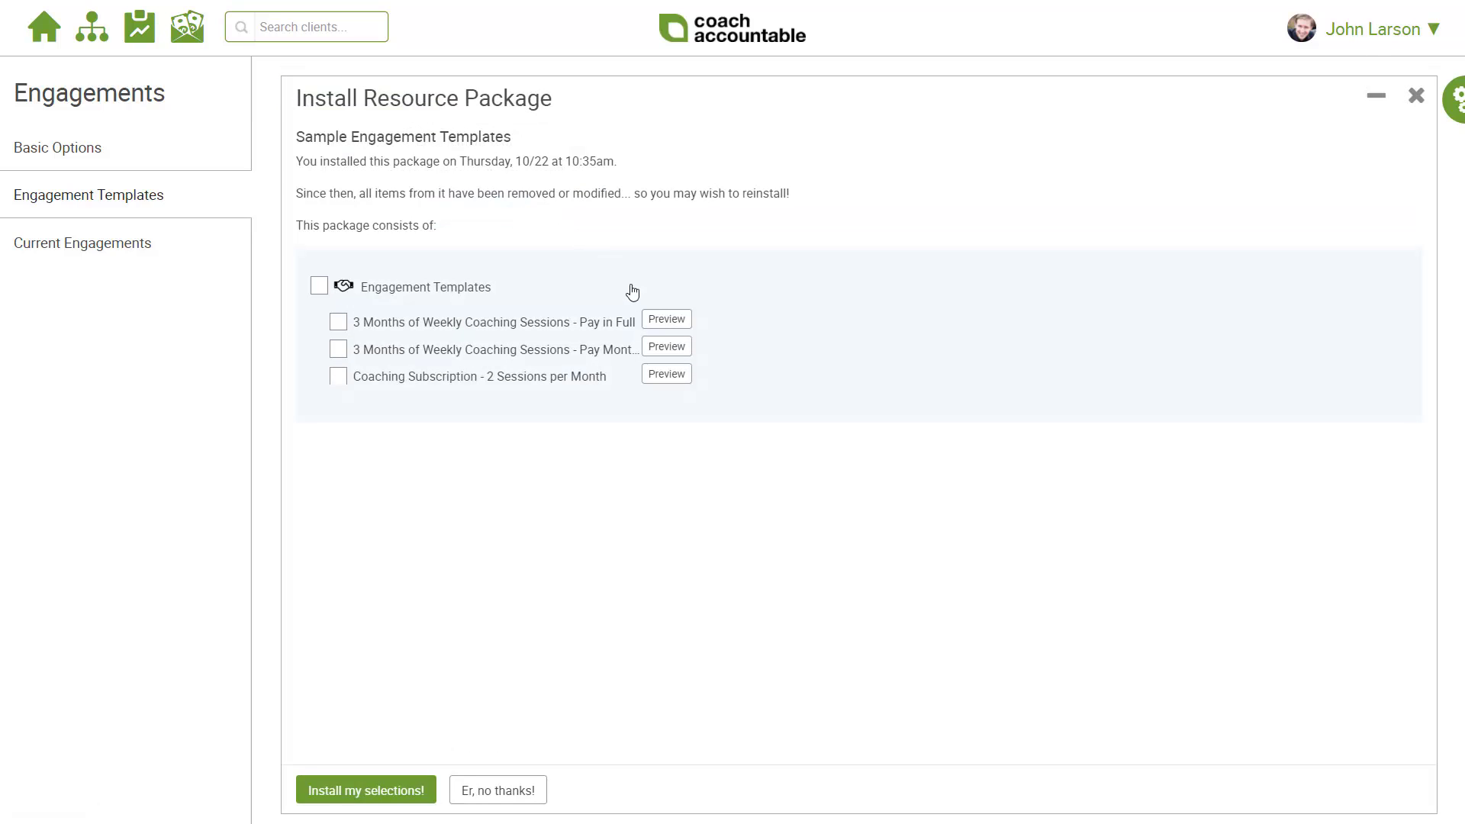
click(671, 324)
click(676, 351)
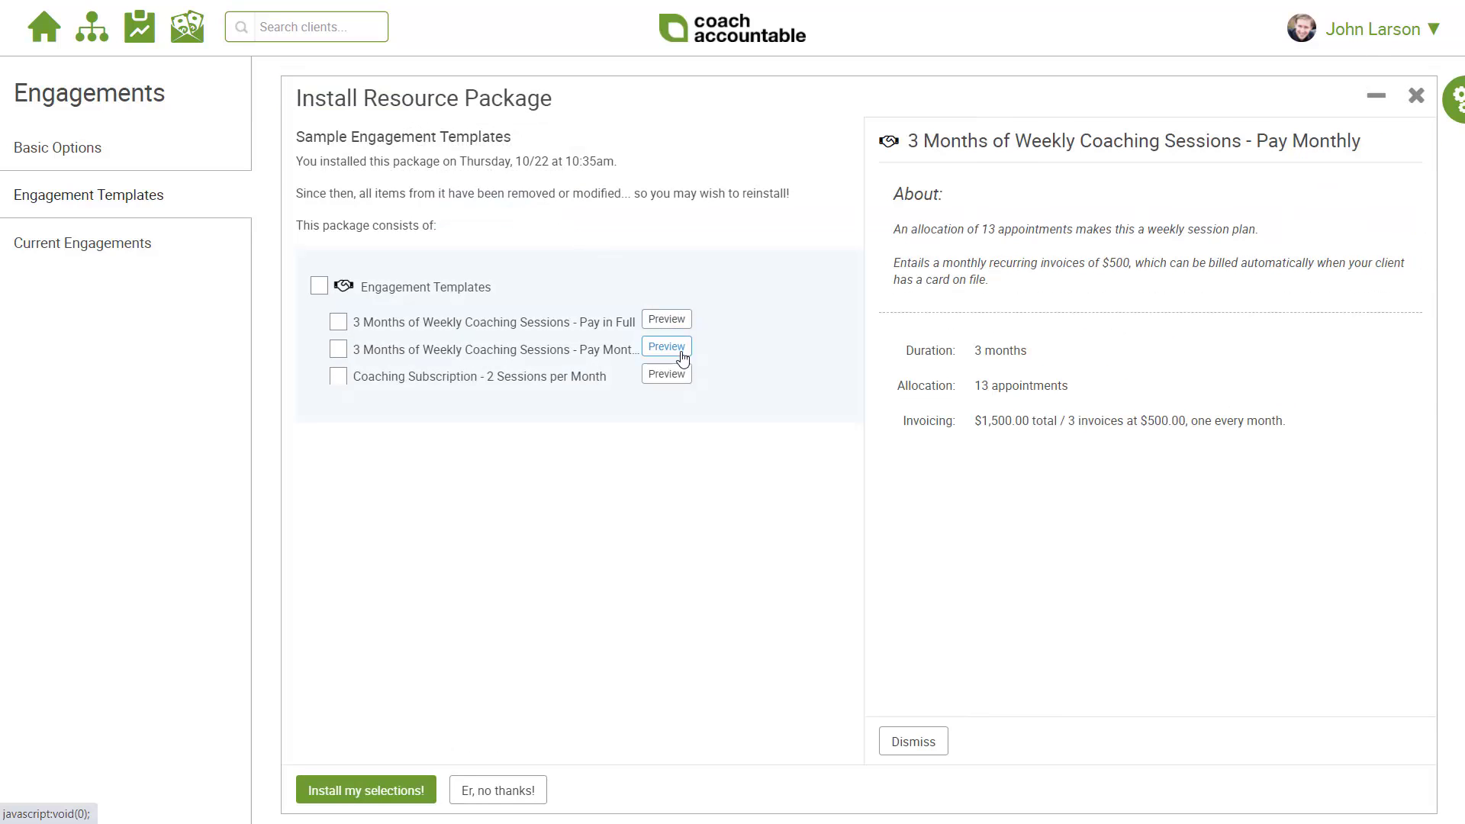
click(1403, 107)
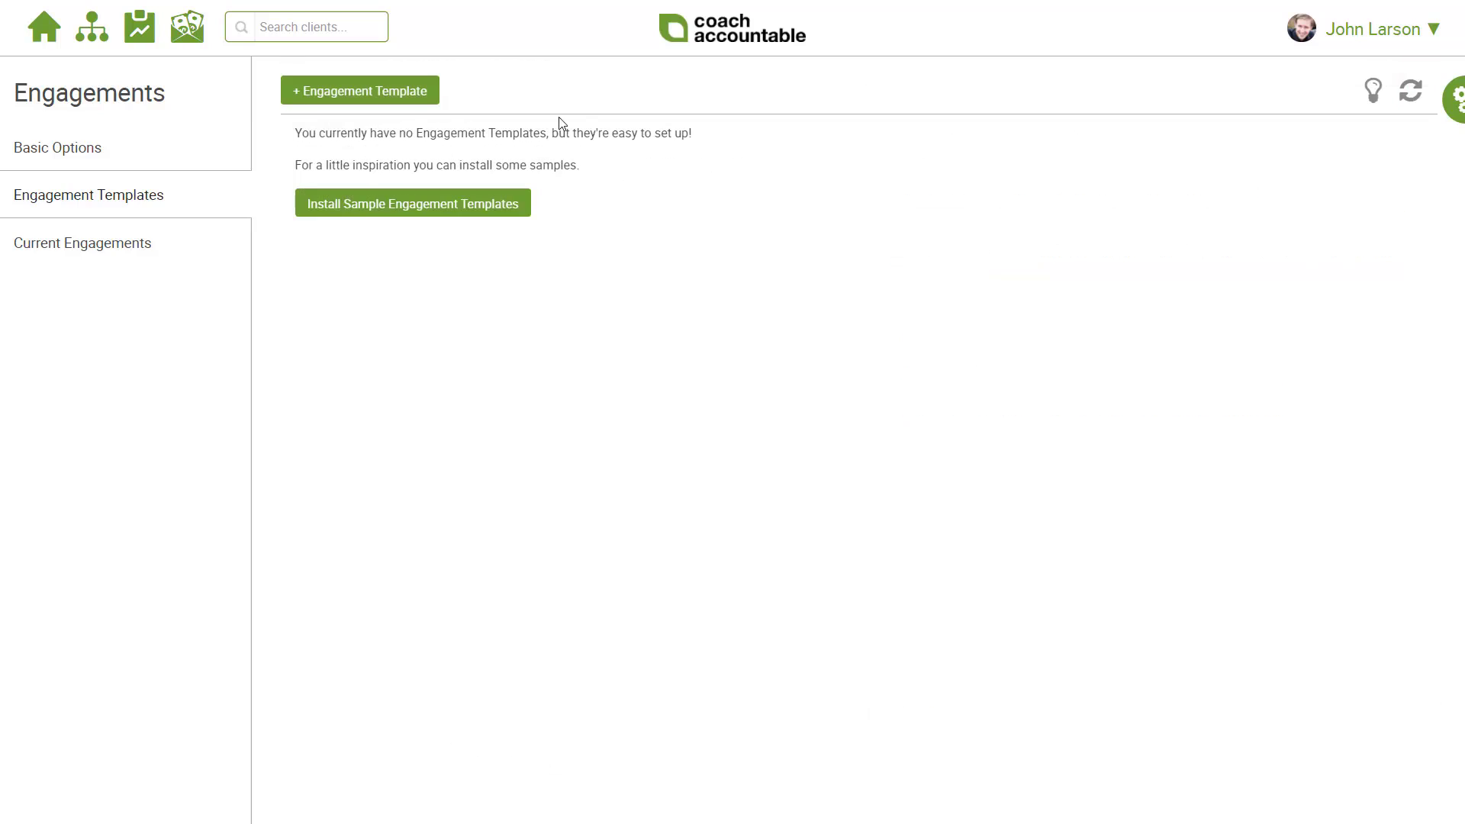
click(425, 96)
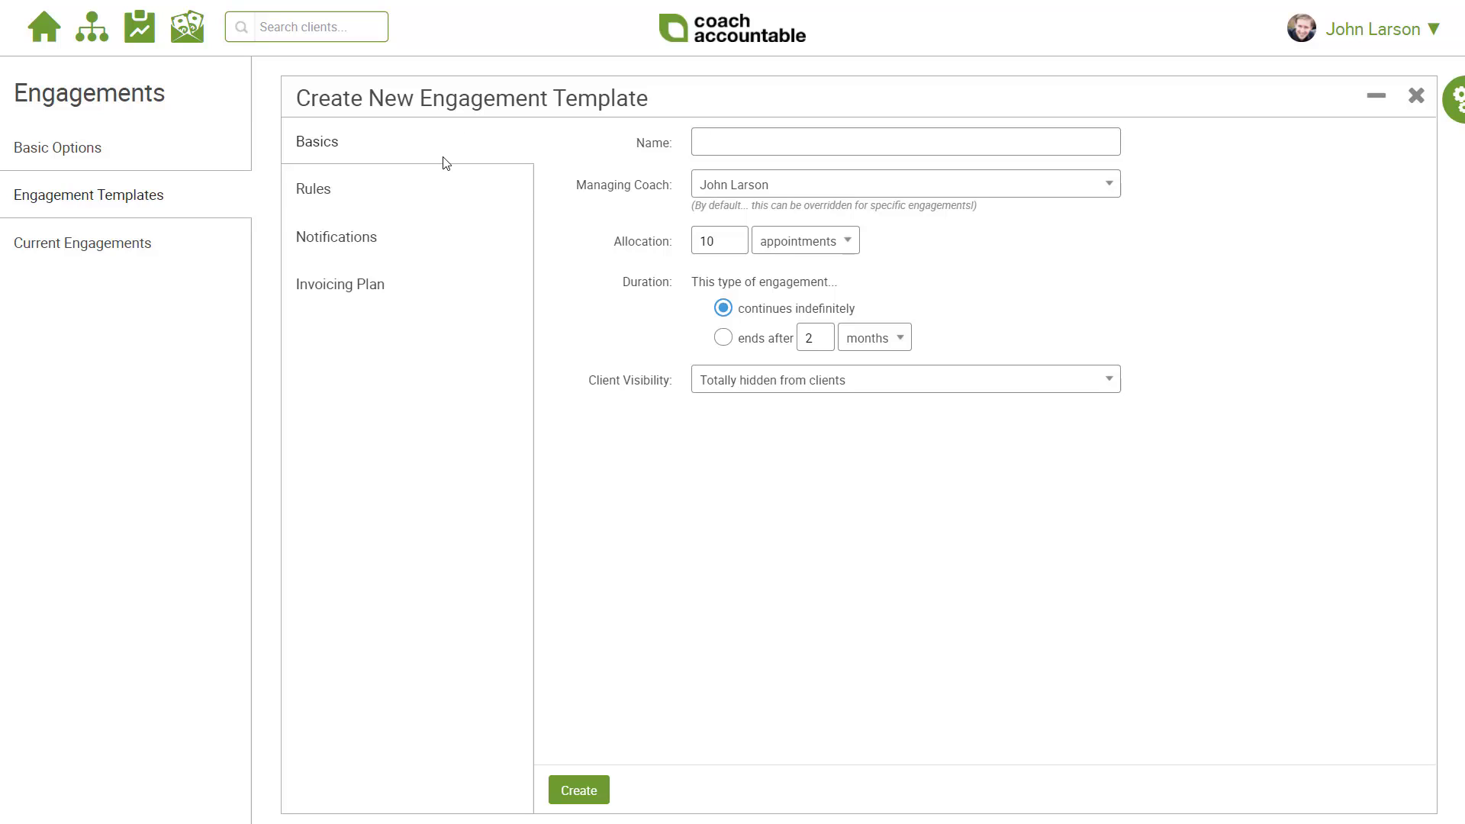
Step: Look over the template's Rules, Notifications and Invoicing Plan tabs, then return to Basics
click(431, 185)
click(426, 237)
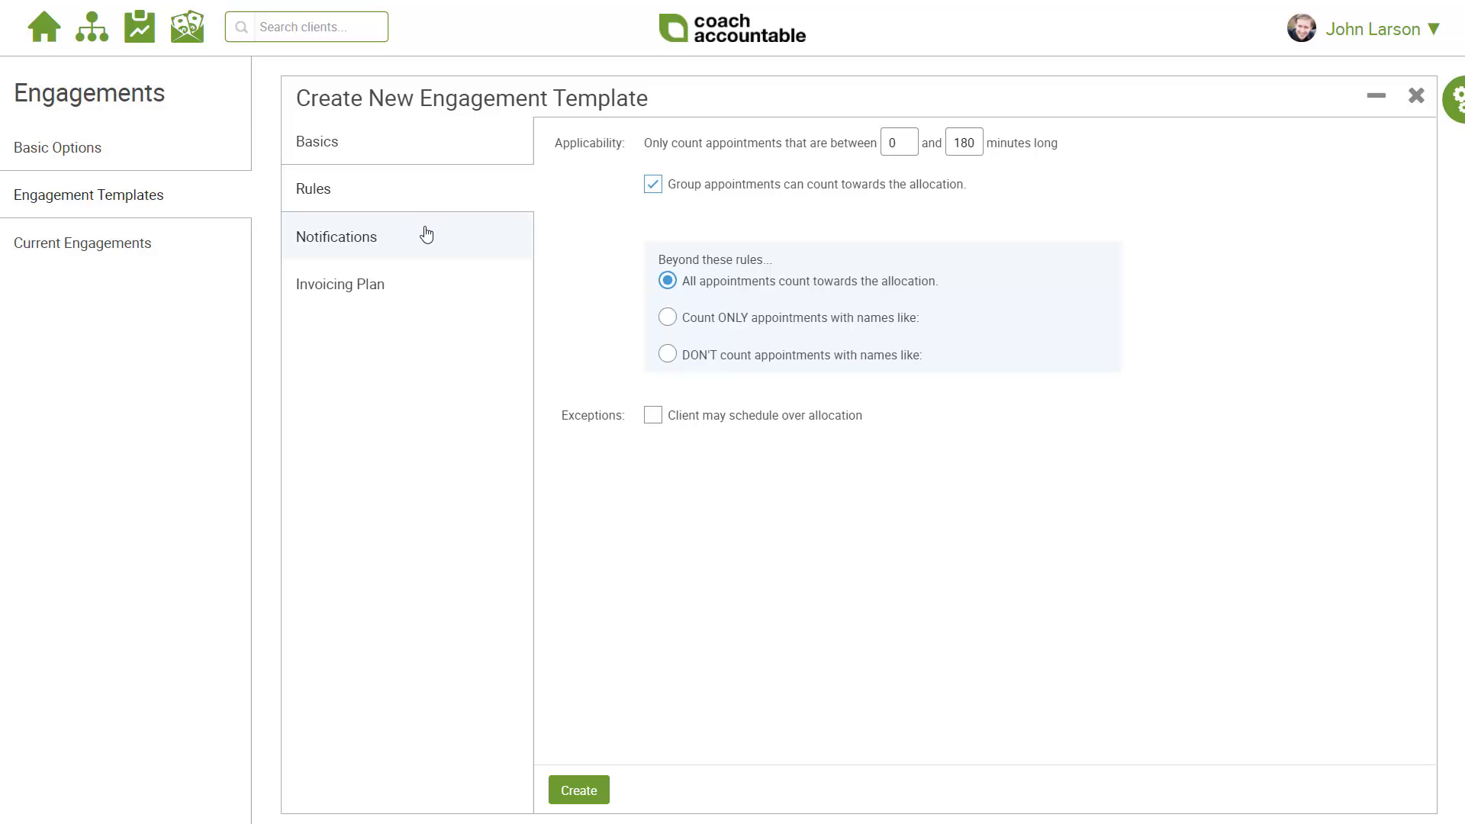
click(419, 293)
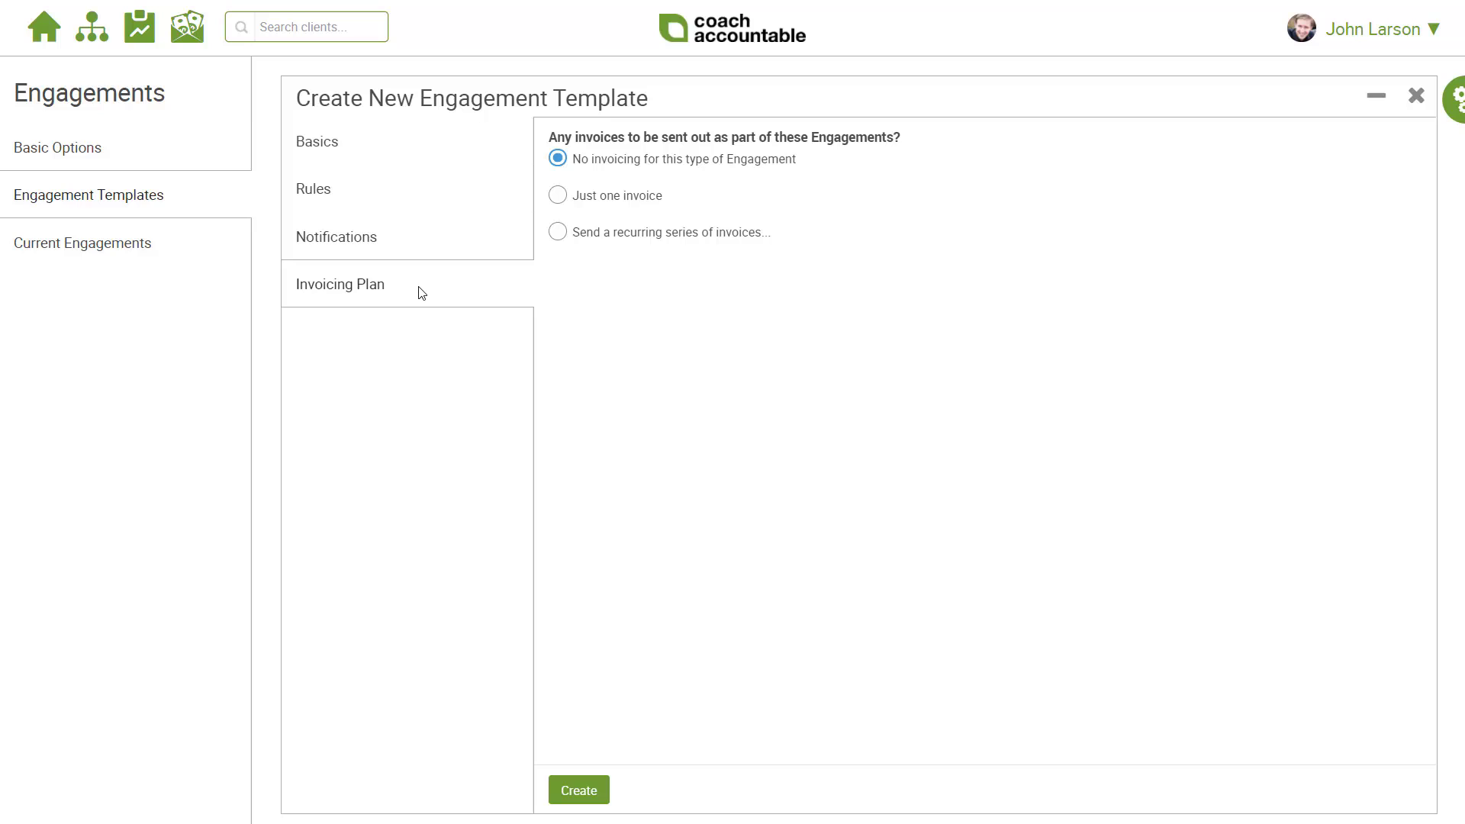
click(417, 151)
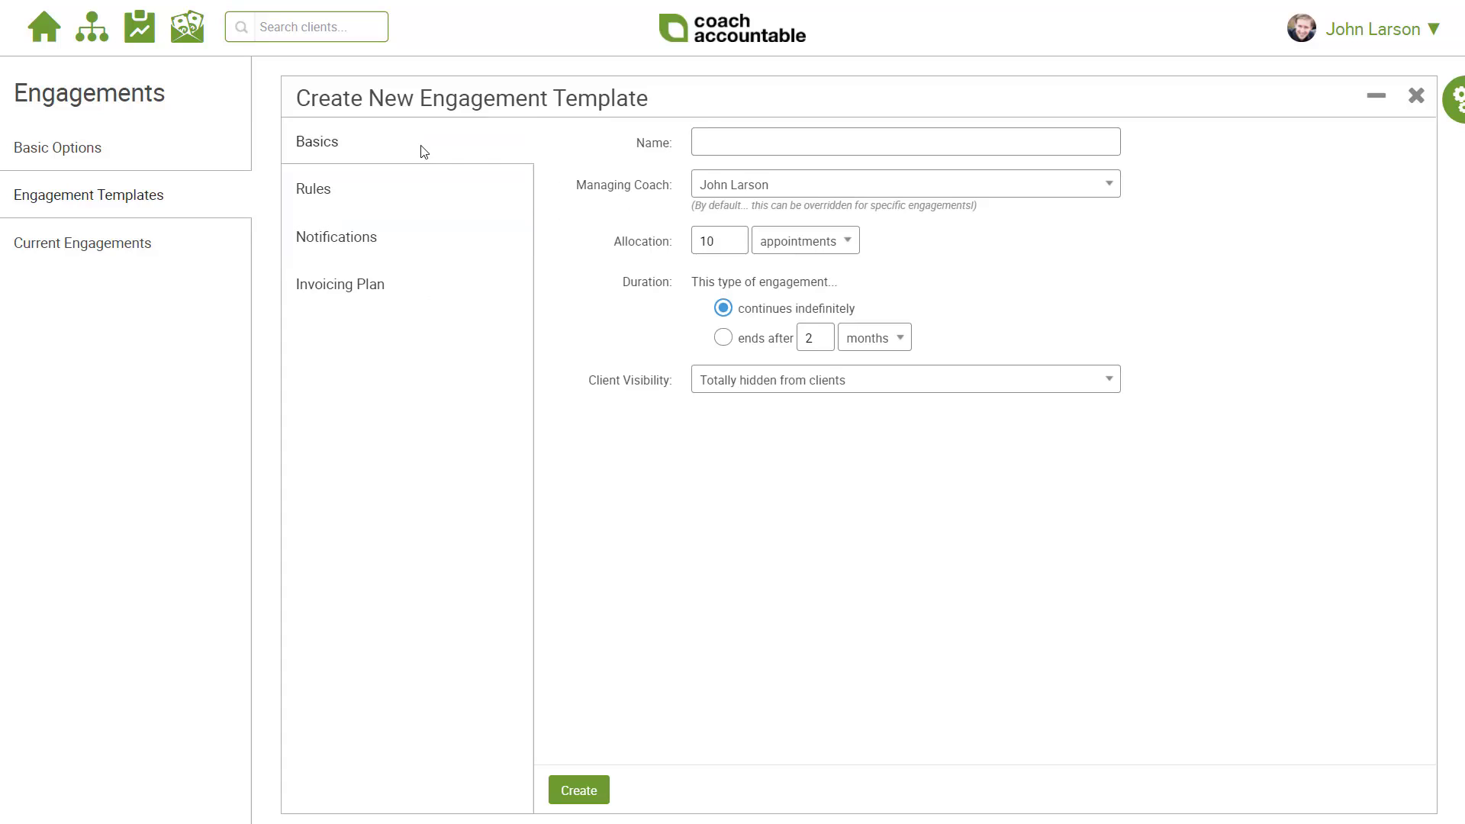
Step: Name the template '6 Month Package with Weekly Sessions' and keep the current managing coach
click(709, 143)
text(6 Month Package with Weekly Sessions)
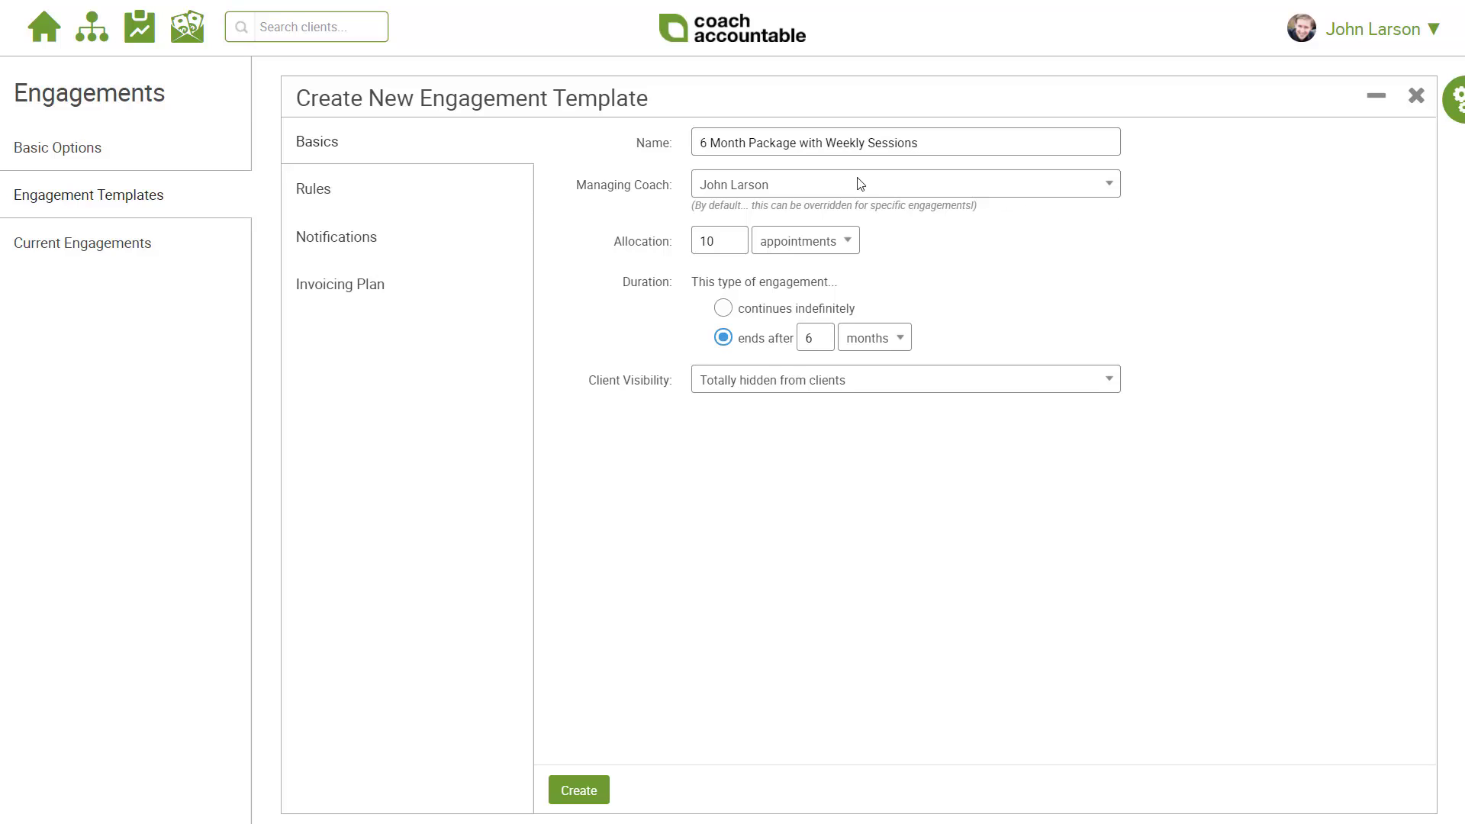
click(936, 193)
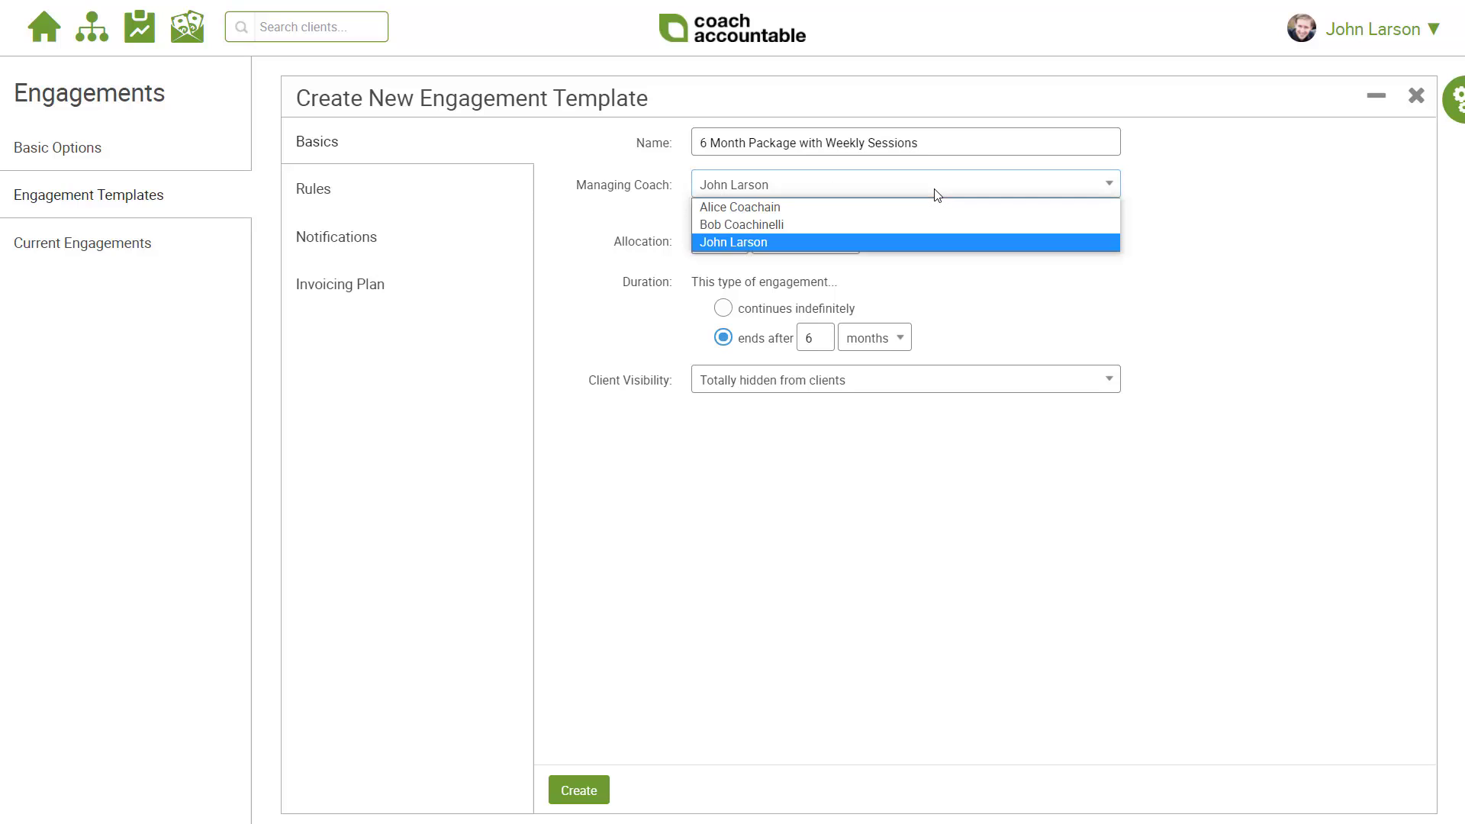
click(918, 242)
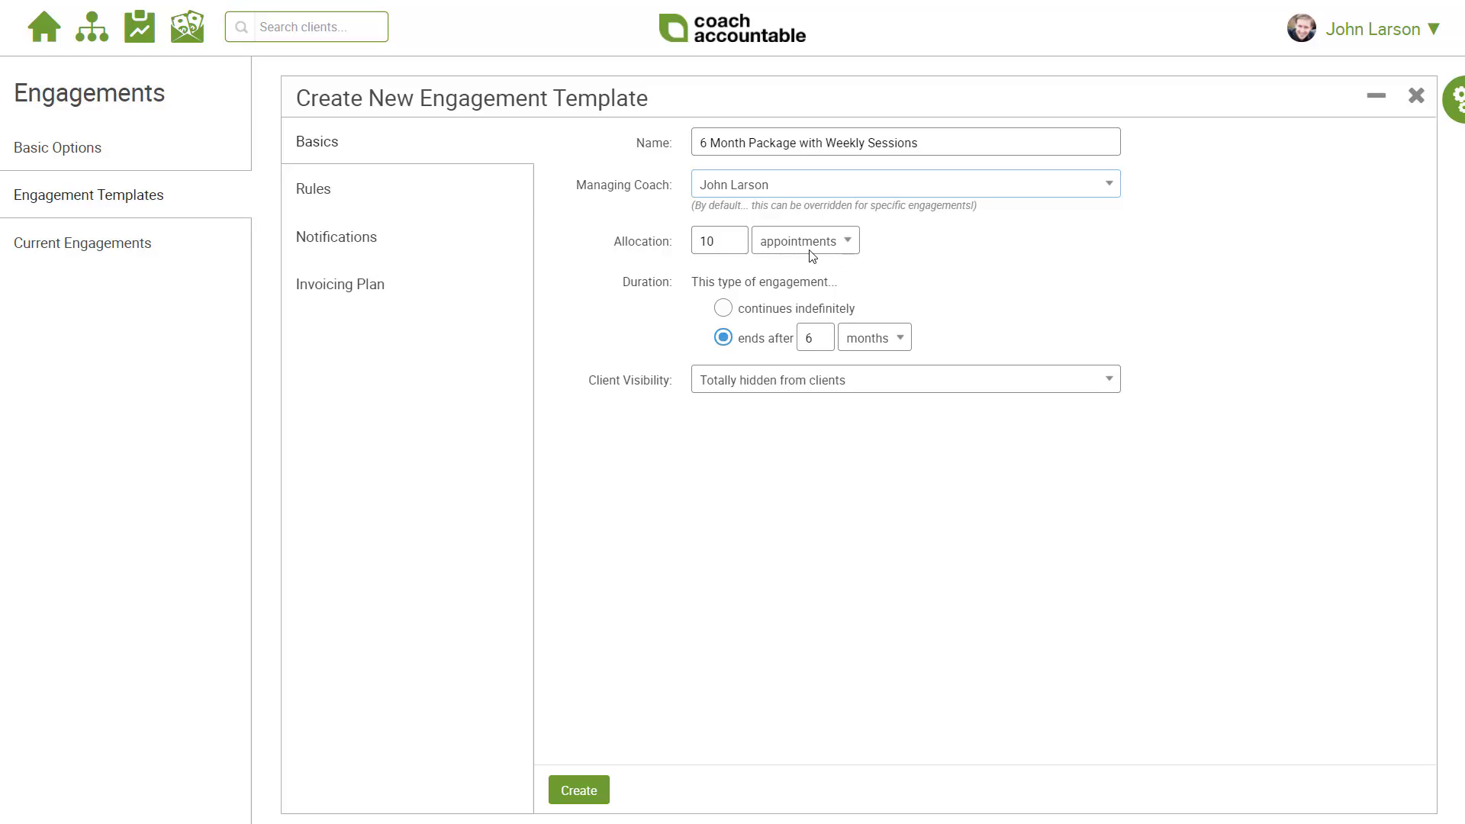
Step: Change the allocation amount from 10 to 12 and its unit from appointments to hours
click(855, 247)
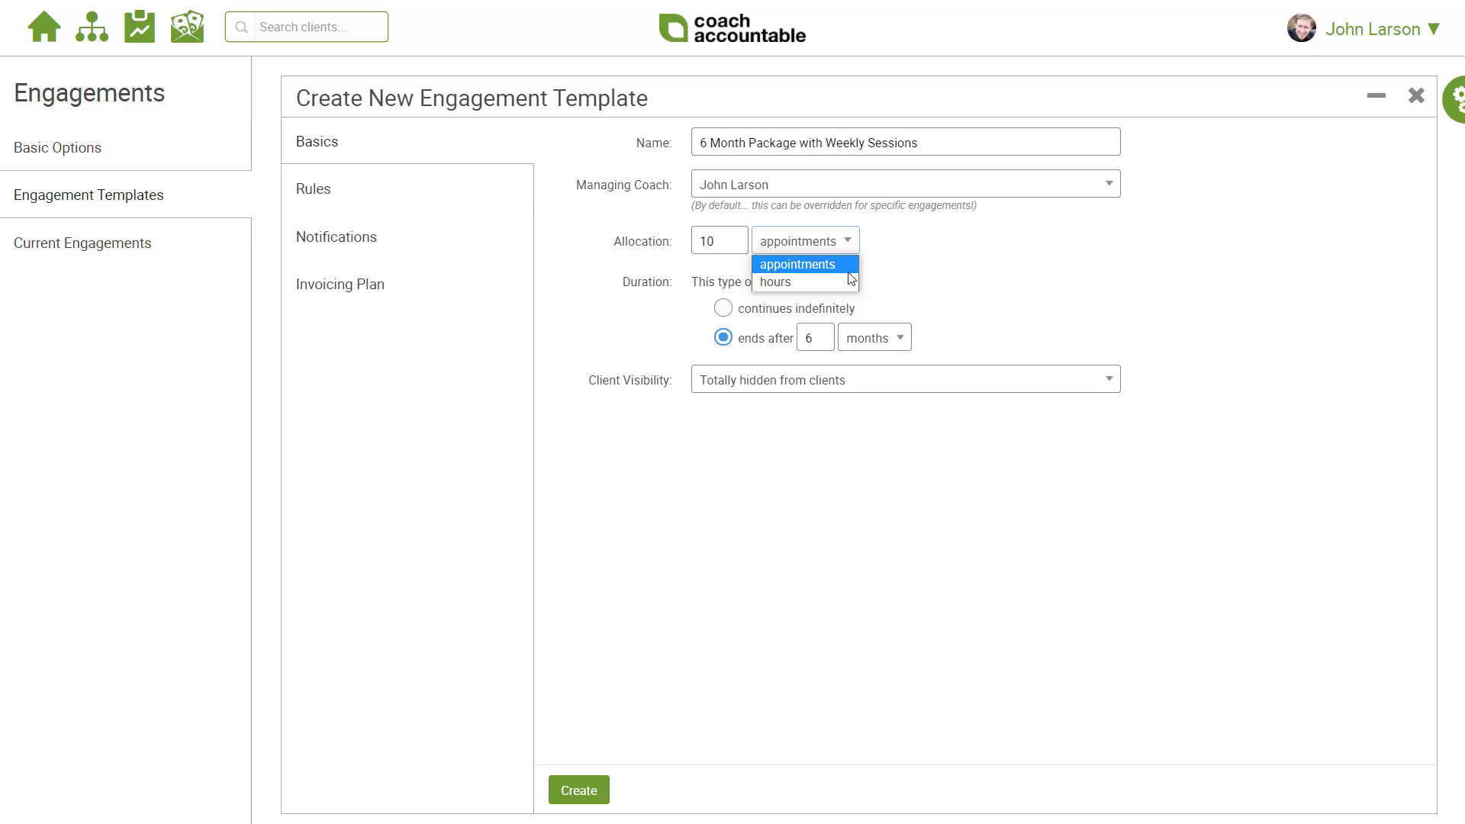
click(832, 267)
drag(721, 242, 650, 239)
text(24)
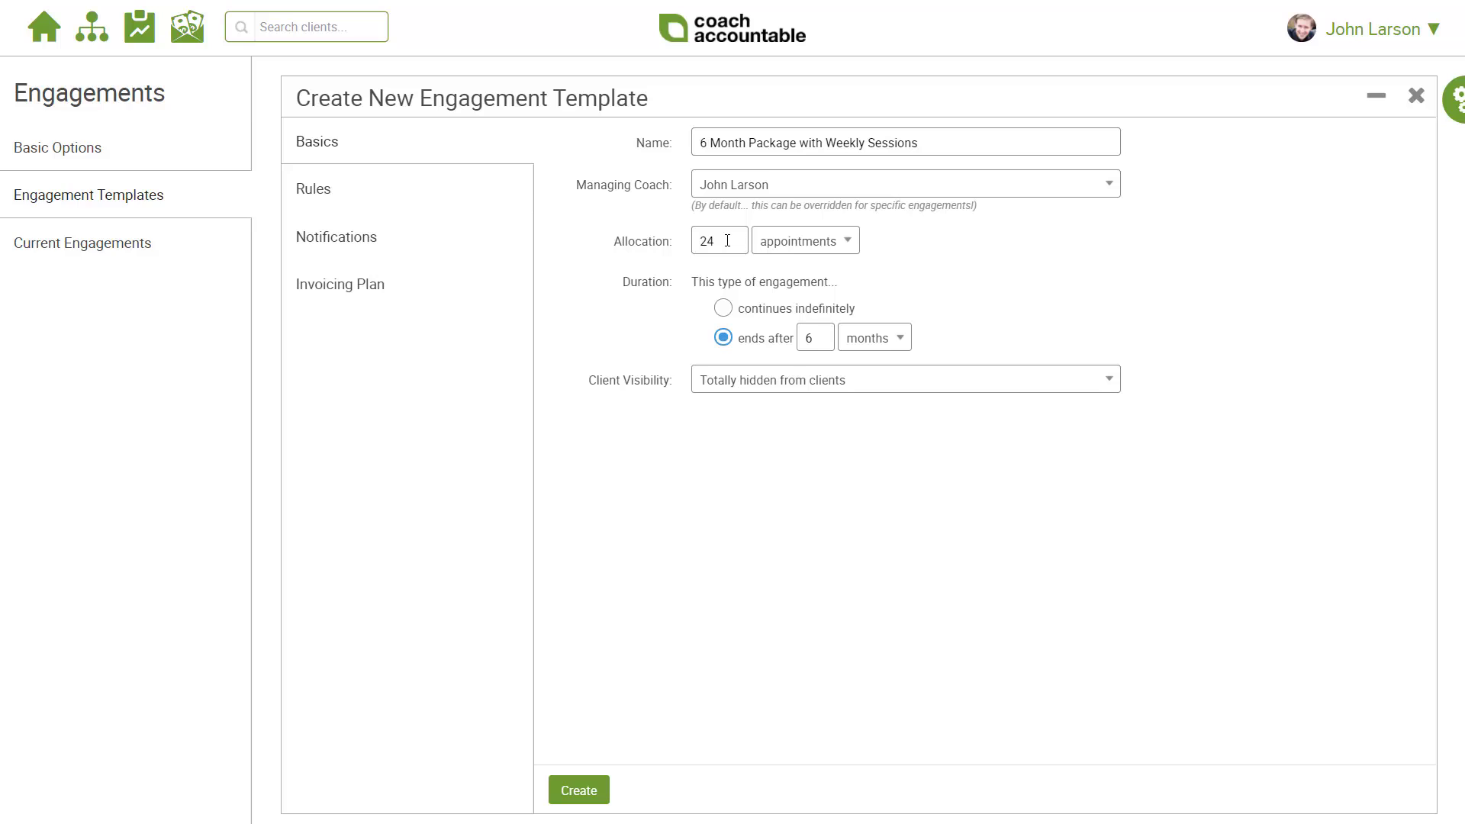
drag(725, 241, 654, 239)
text(12)
click(797, 243)
click(797, 282)
Step: Keep the duration at 'ends after 6 months' and set Client Visibility to 'Clients can see Engagement progress'
click(732, 246)
click(723, 309)
click(729, 340)
drag(700, 144, 745, 145)
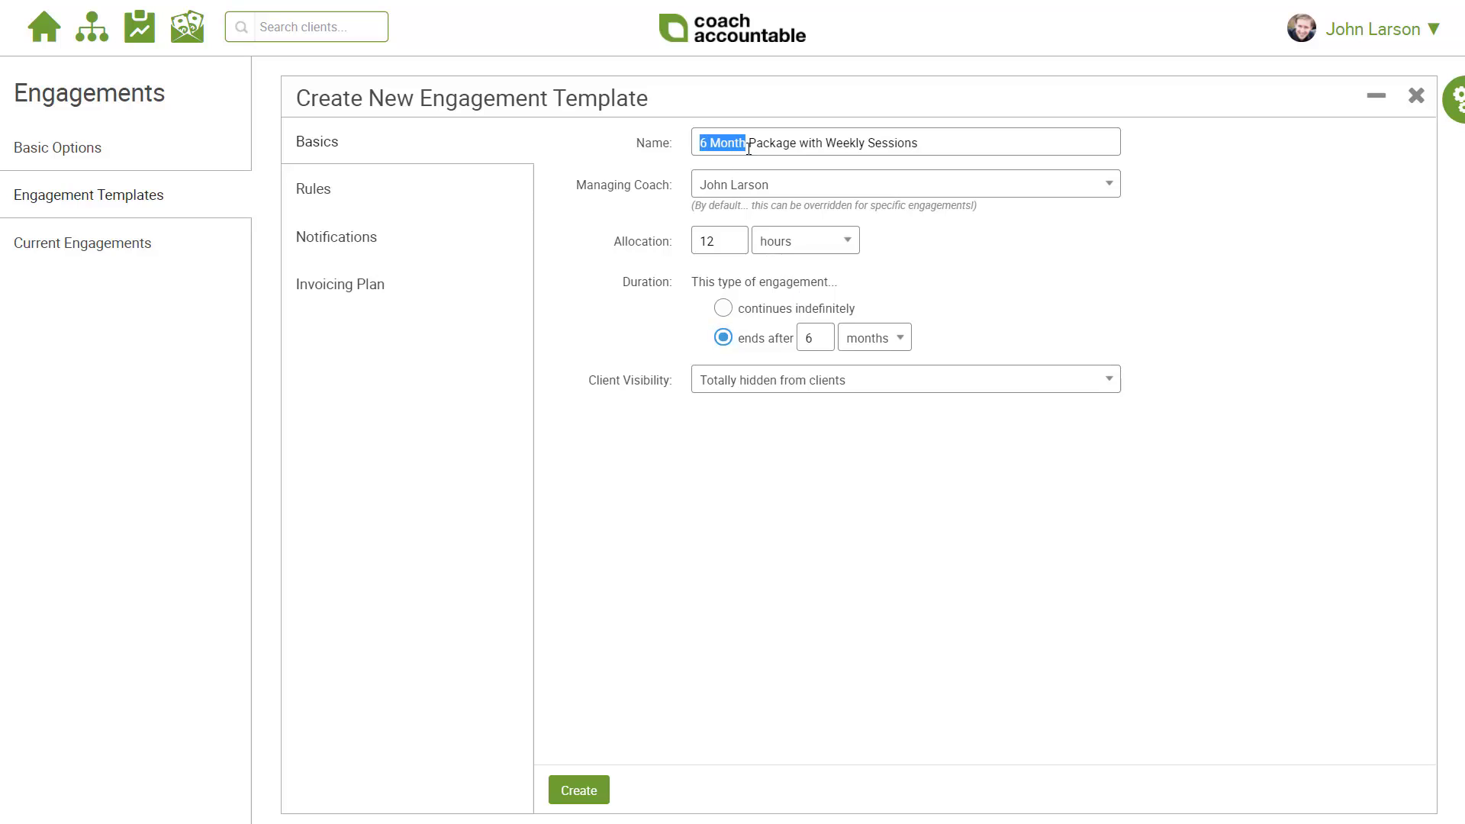
click(826, 363)
click(1113, 380)
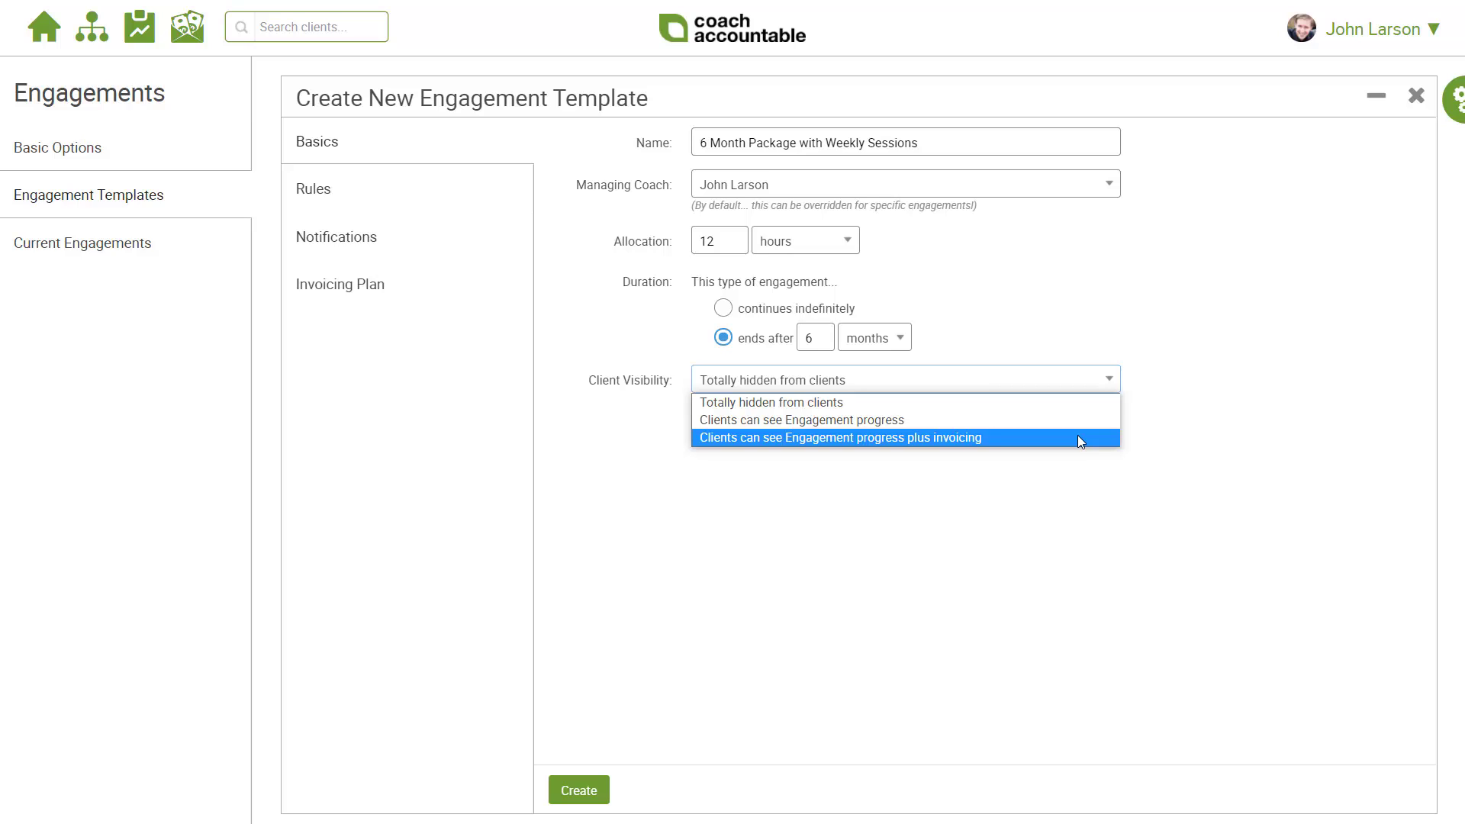
click(1082, 428)
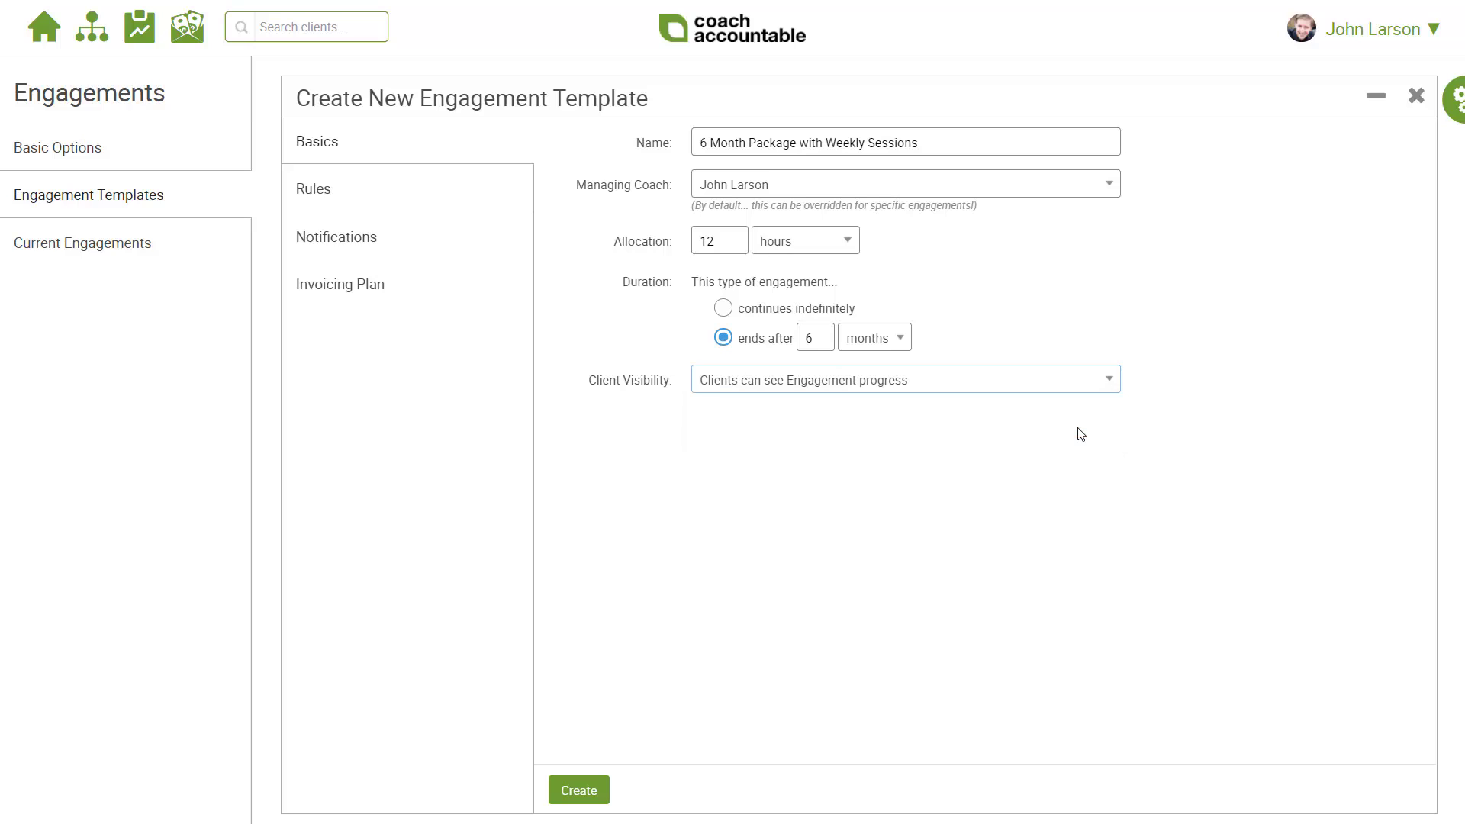
Step: On the Rules tab, set the minimum counted appointment length to 16 minutes
click(452, 191)
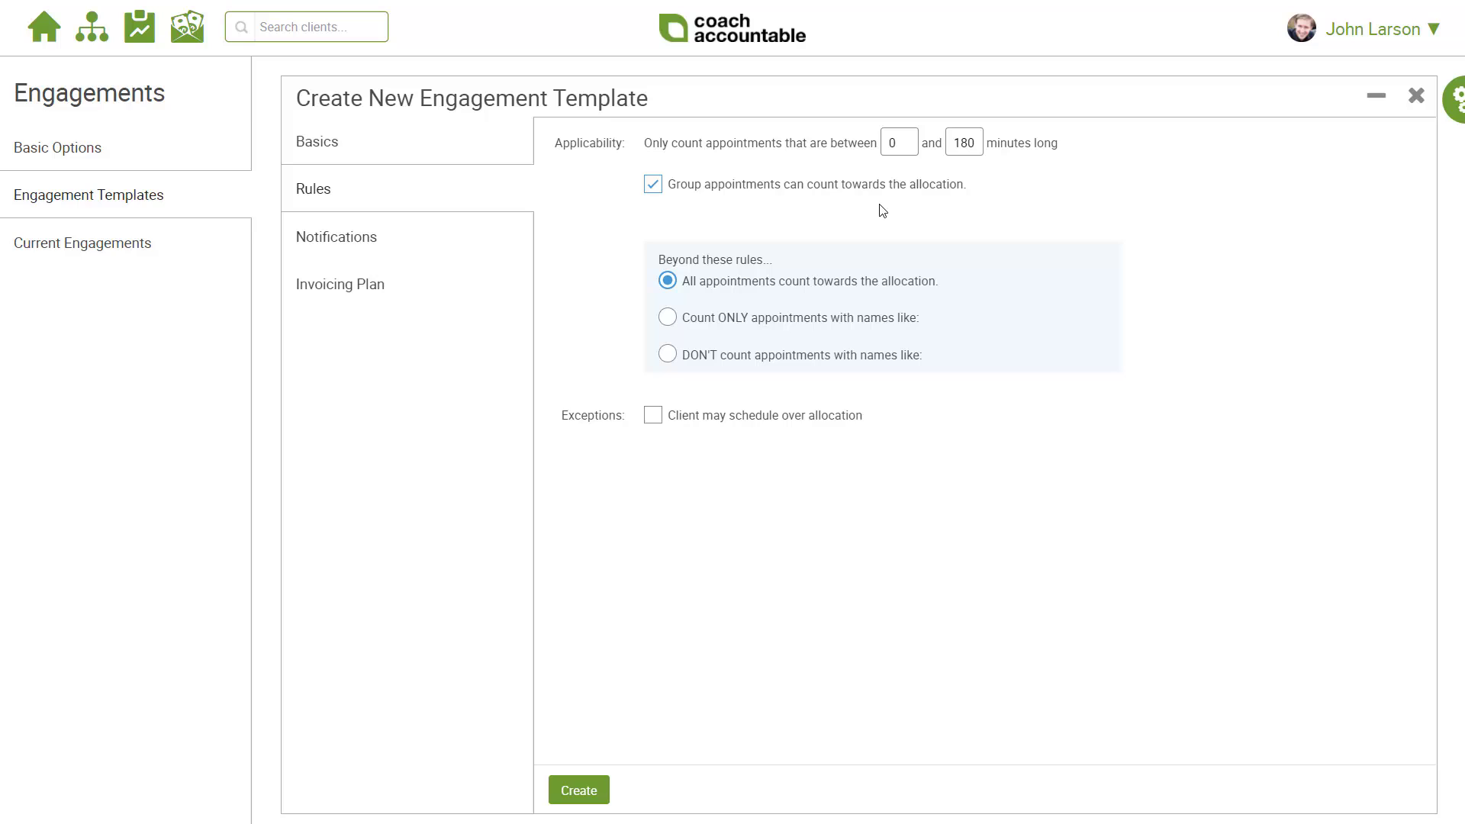
drag(905, 142, 855, 142)
text(16)
click(650, 190)
click(650, 196)
Step: Exclude group appointments and appointments with names like 'Free' from the allocation
click(655, 188)
click(810, 319)
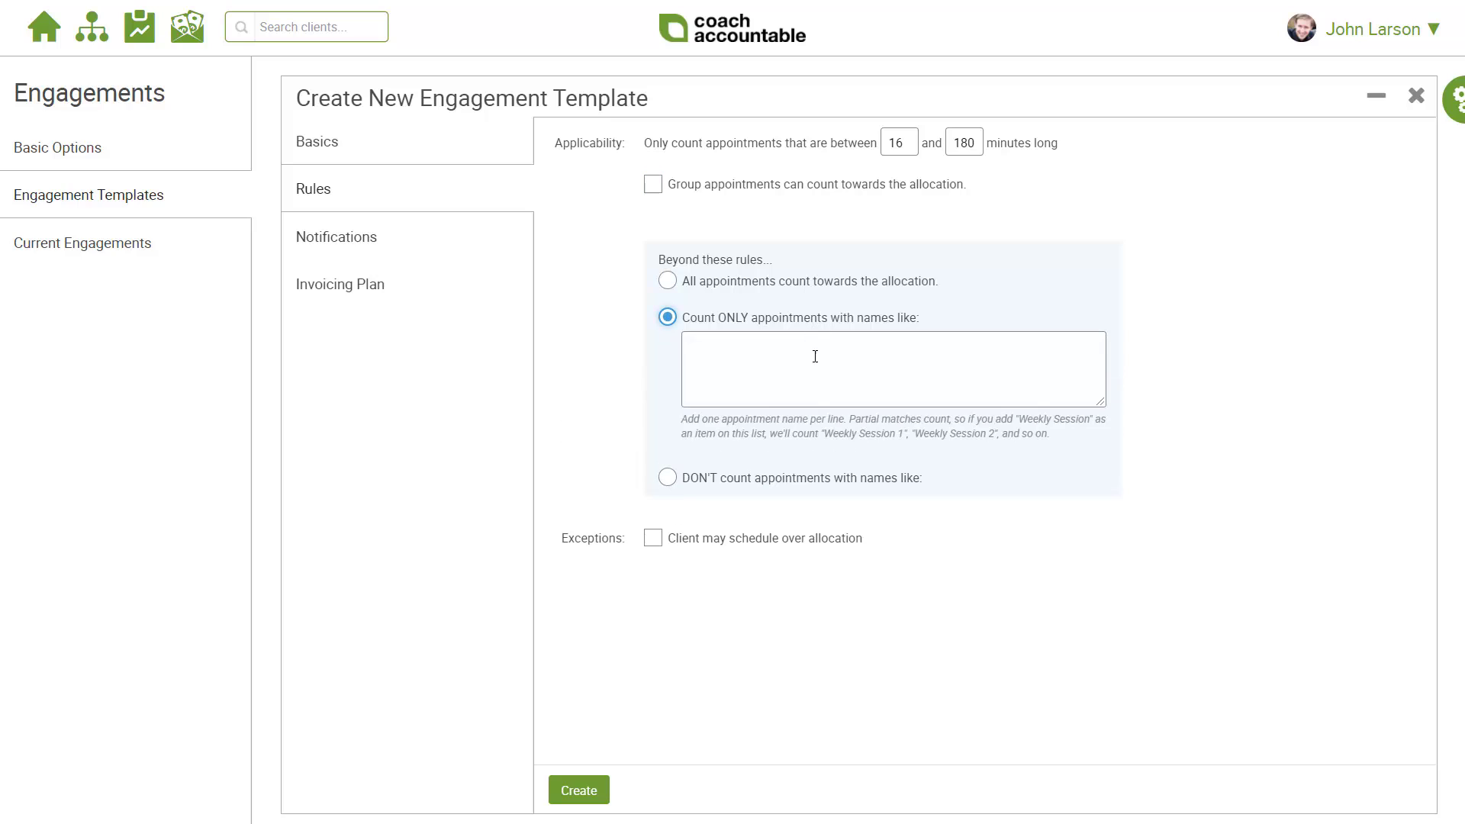
click(815, 366)
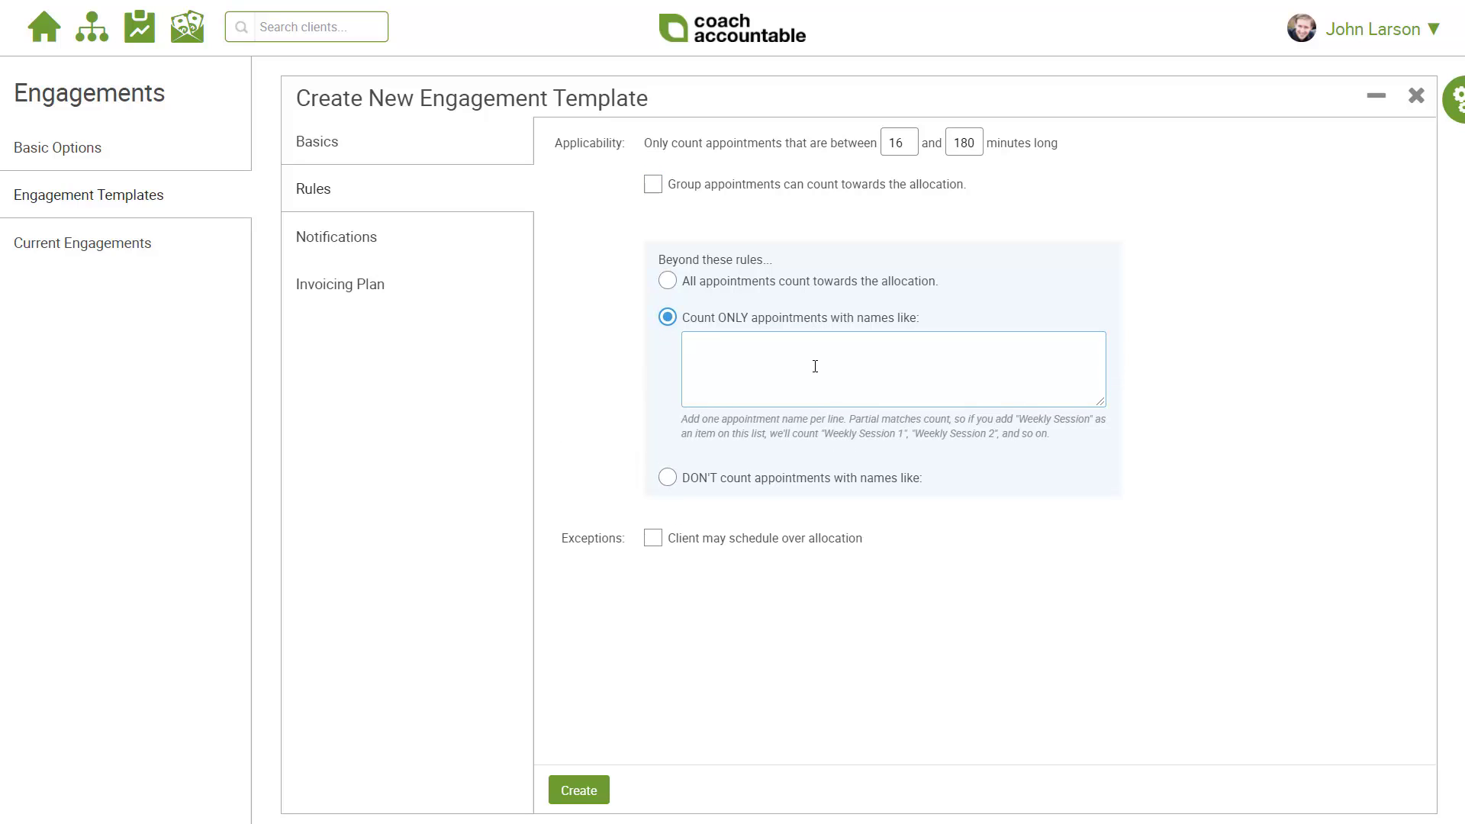
text(Weekly call)
click(738, 483)
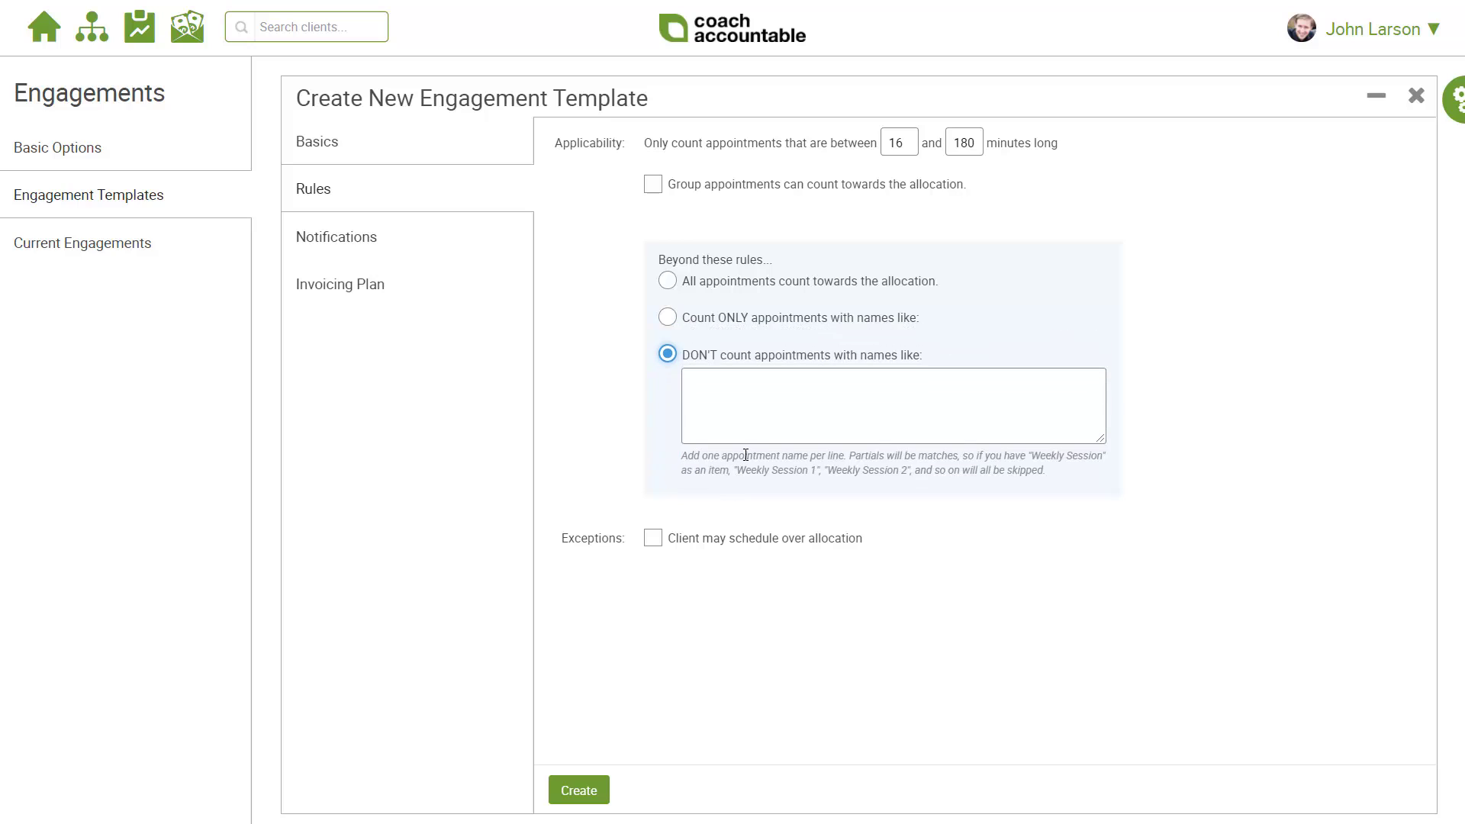
click(759, 425)
text(Free)
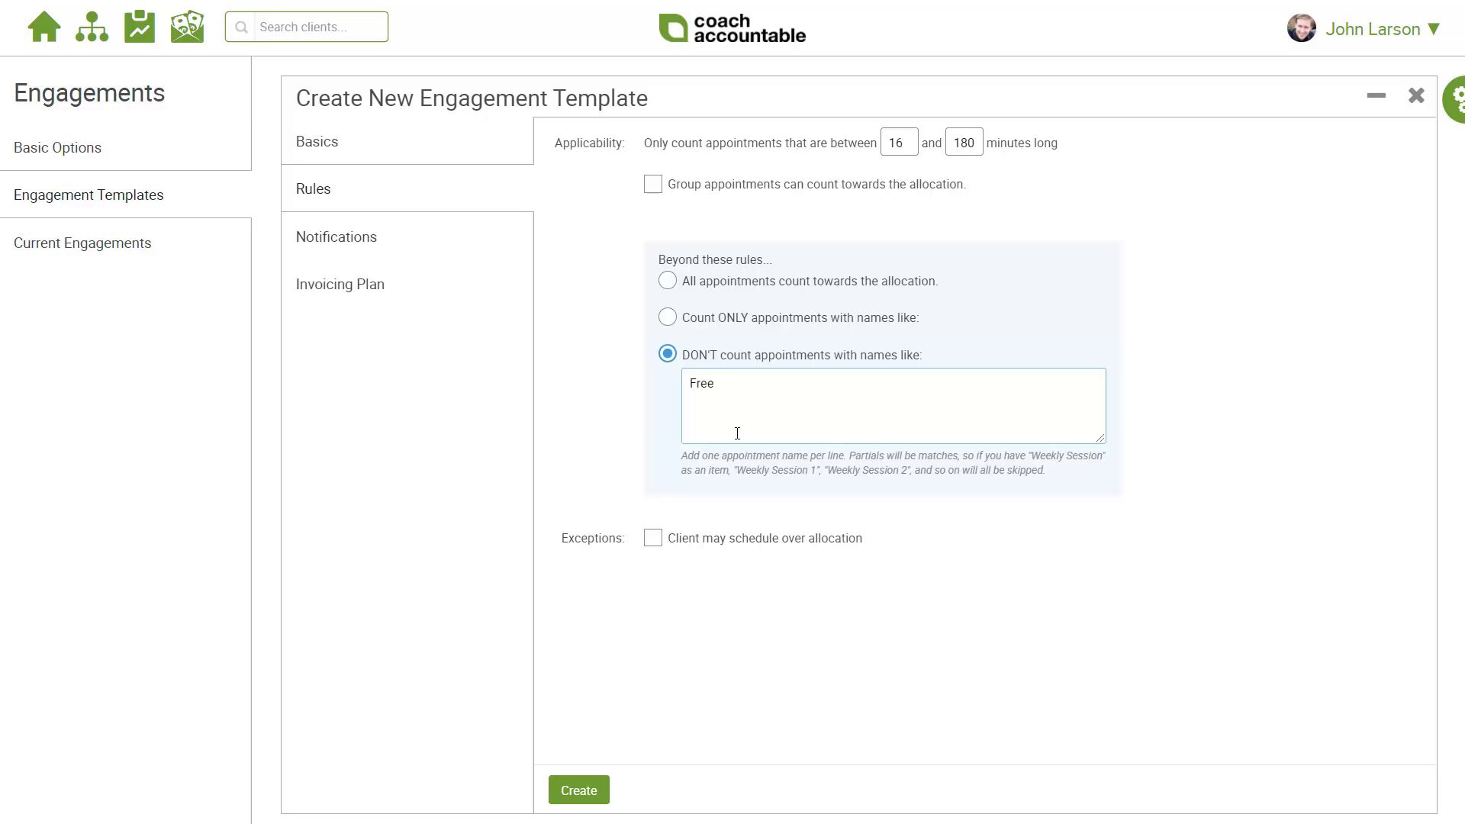
click(446, 248)
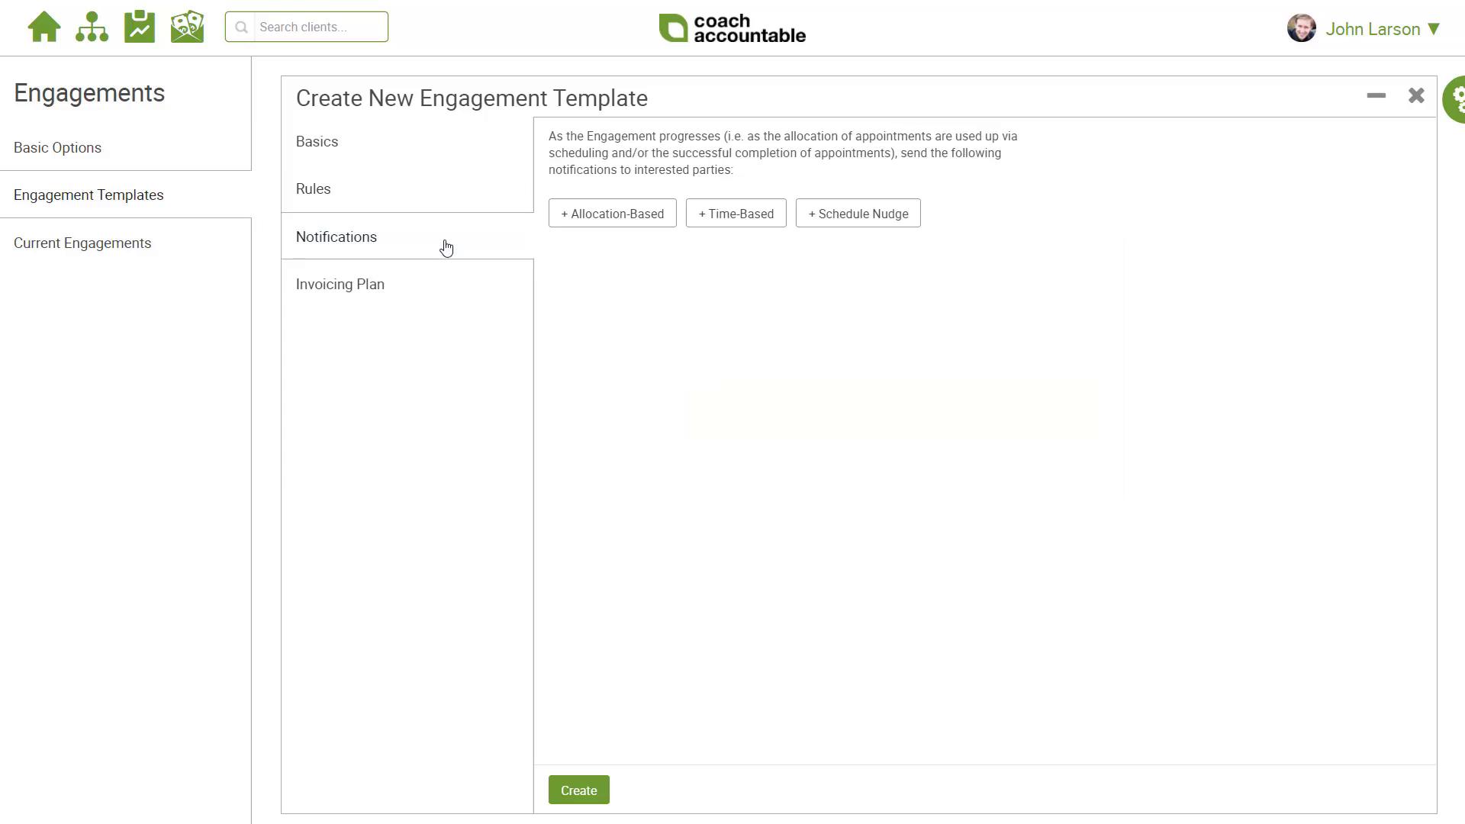
Step: Add an allocation-based warning, a Day 6 time-based reminder, and a 14-day schedule nudge
click(663, 222)
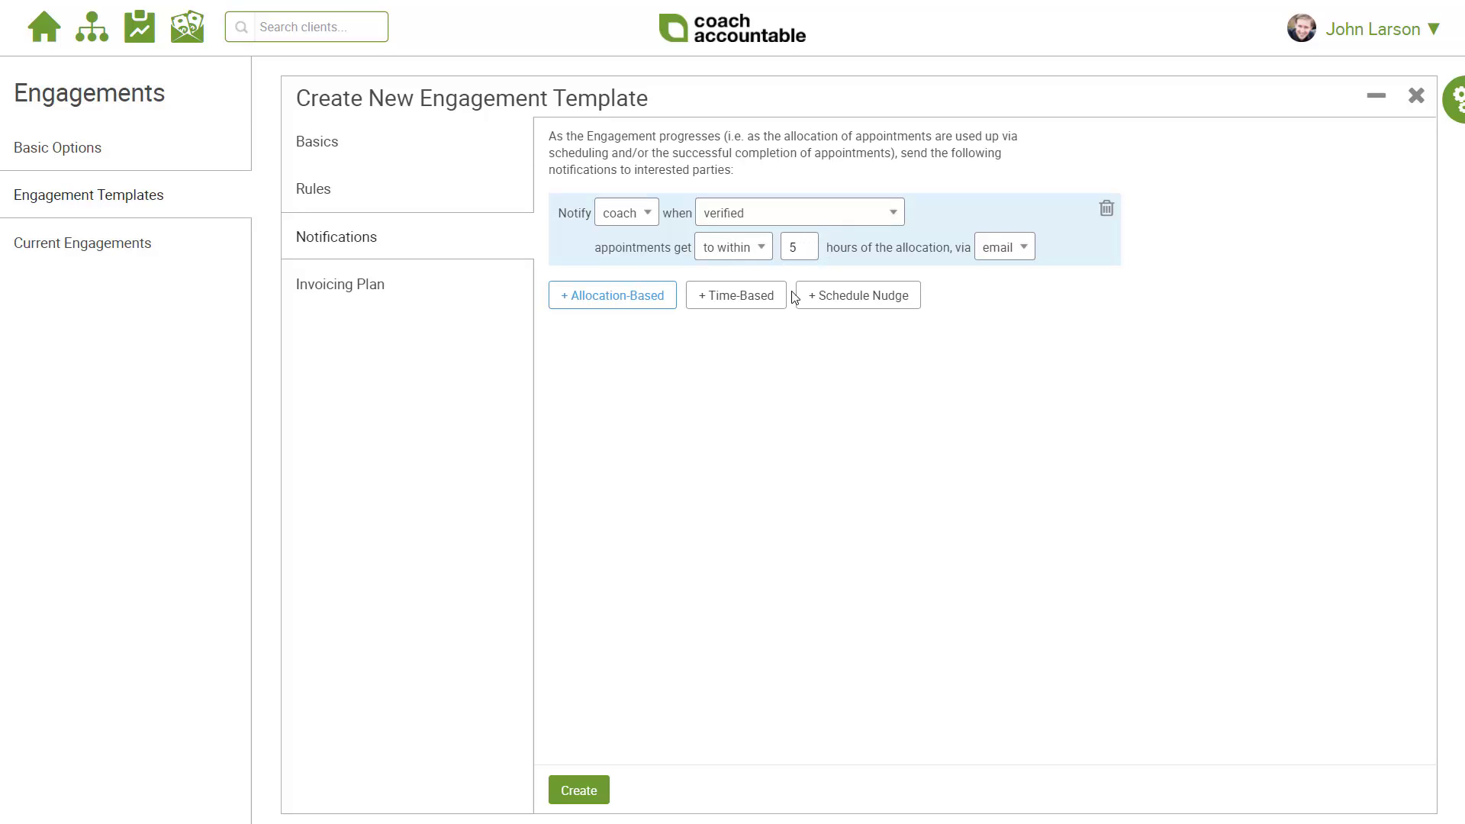
click(732, 306)
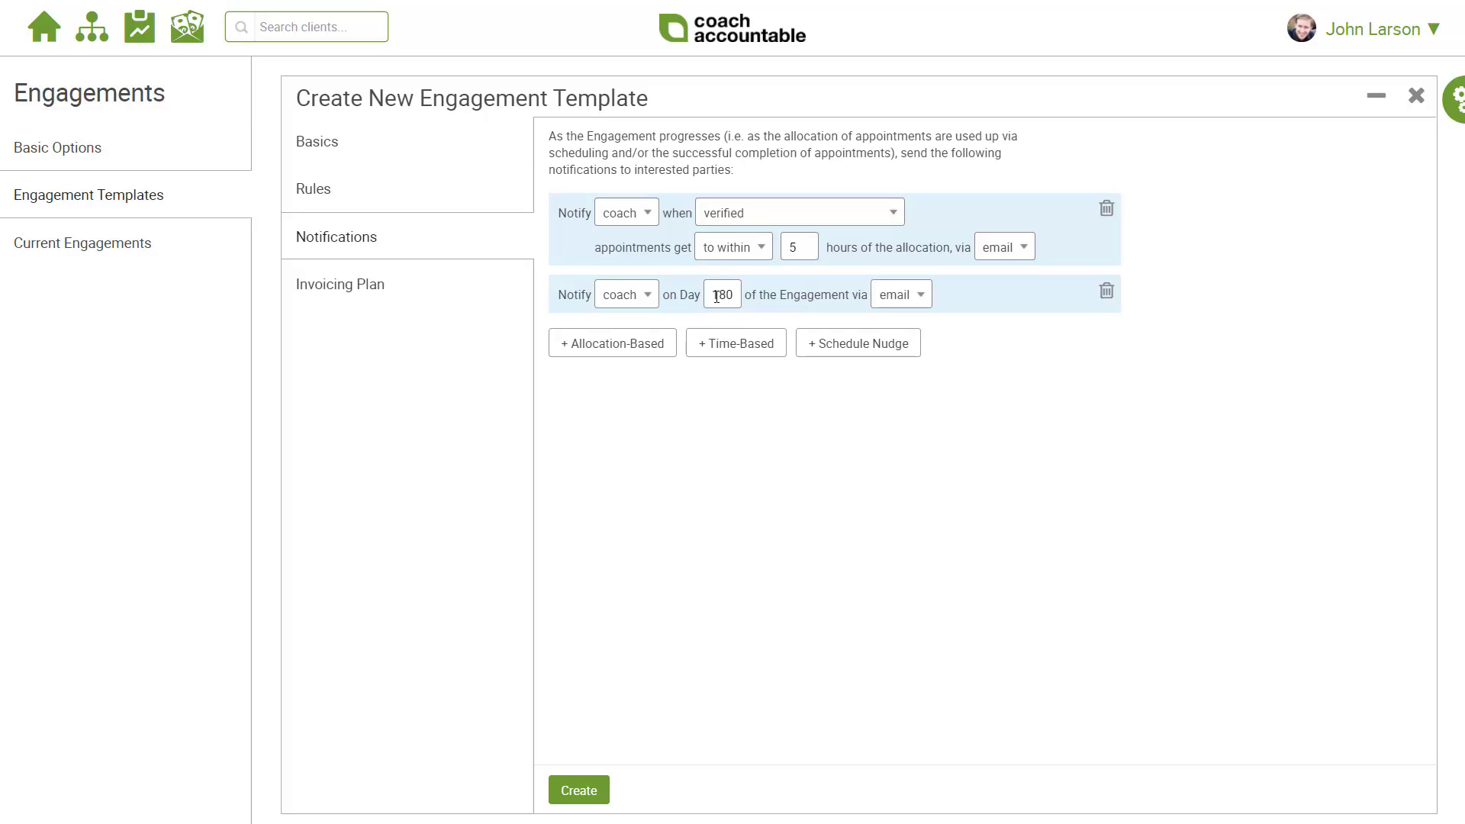
drag(717, 297, 804, 297)
text(6)
click(803, 297)
click(852, 357)
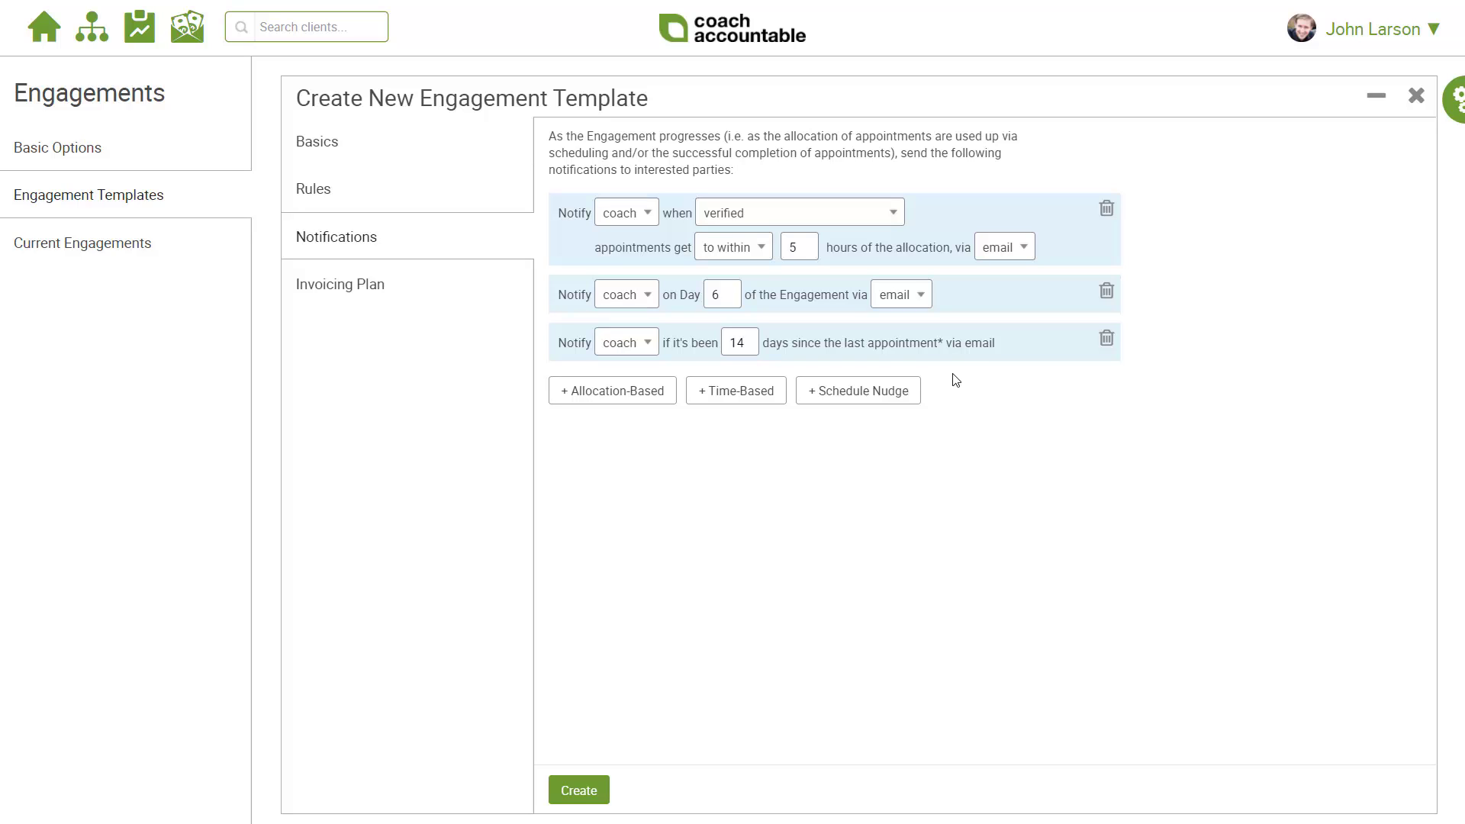
Step: Delete all three existing notifications
click(1106, 339)
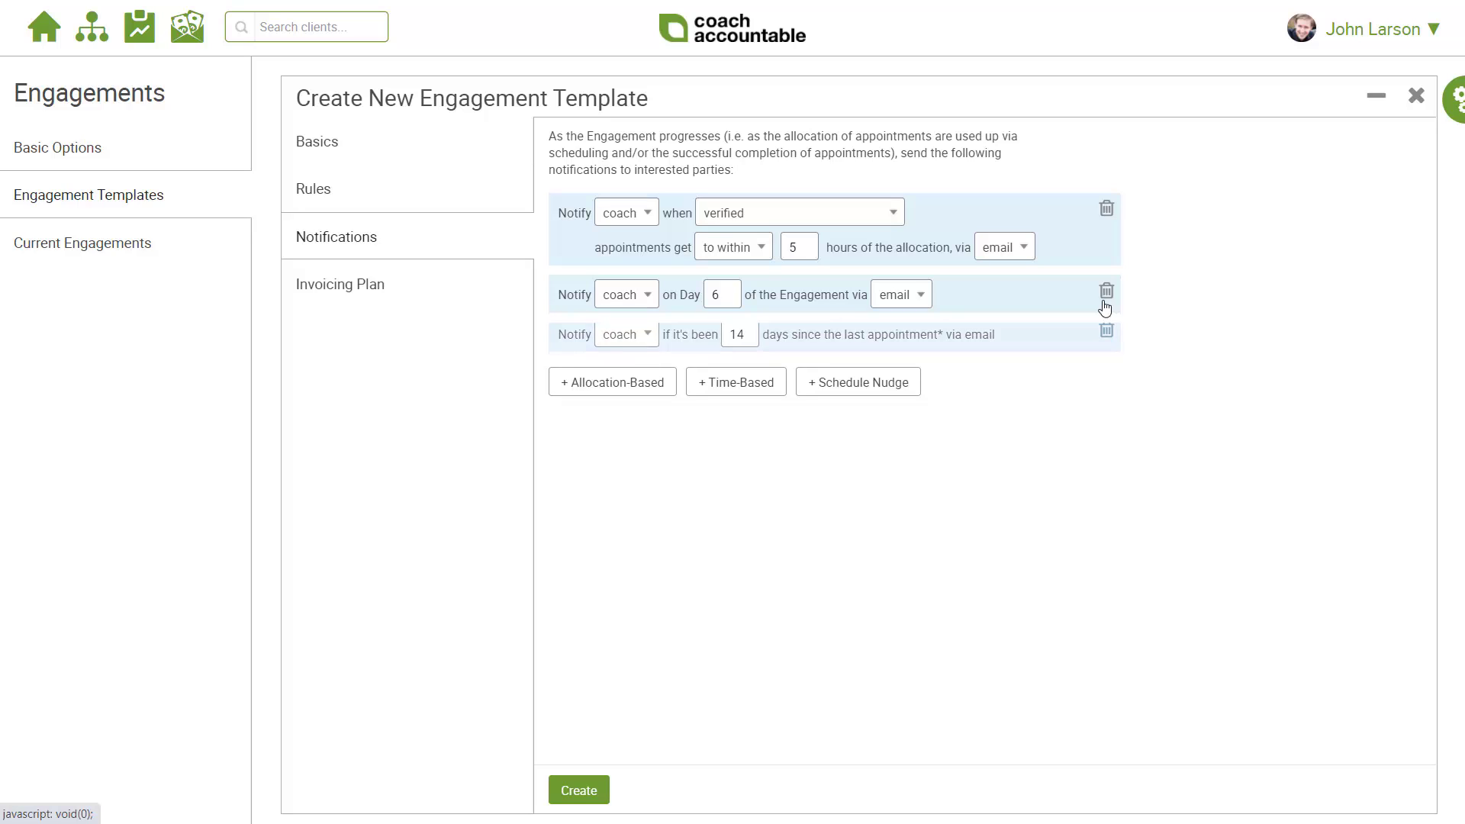
click(1106, 294)
click(1108, 209)
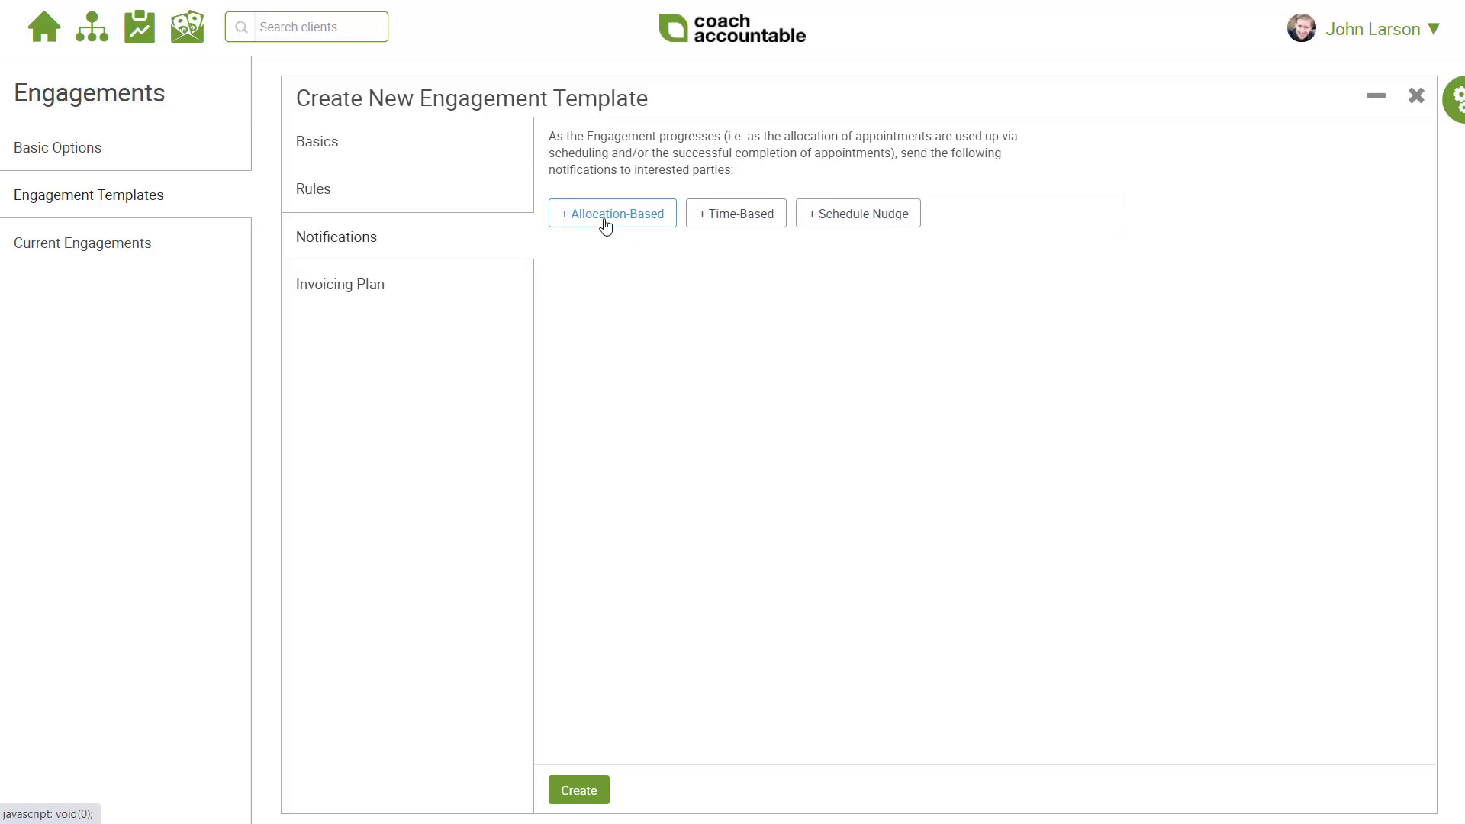
Step: Add an allocation-based notification emailing the client when verified appointments come within 2 hours
click(605, 222)
click(617, 216)
click(635, 255)
click(728, 215)
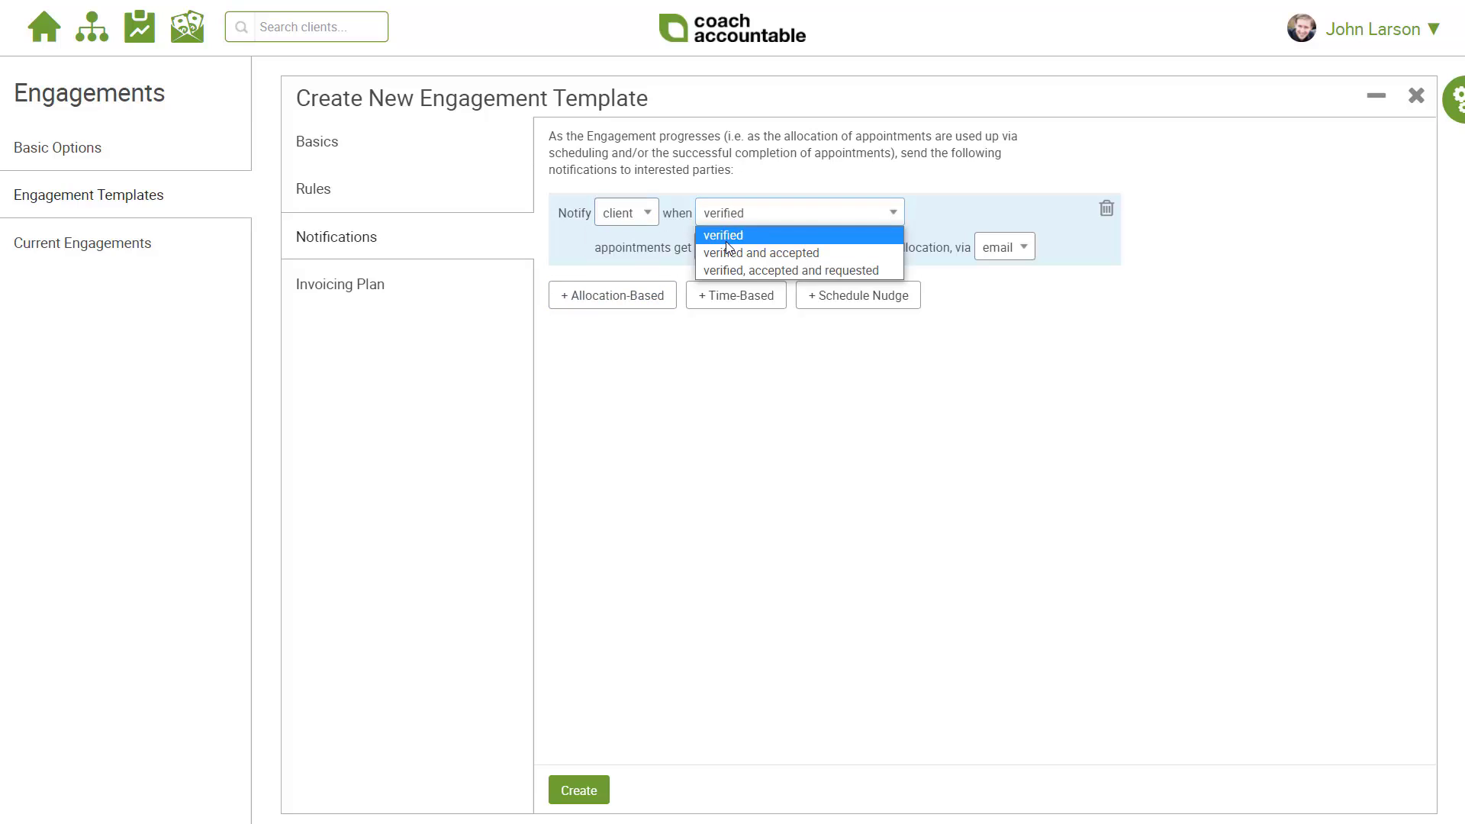
click(723, 235)
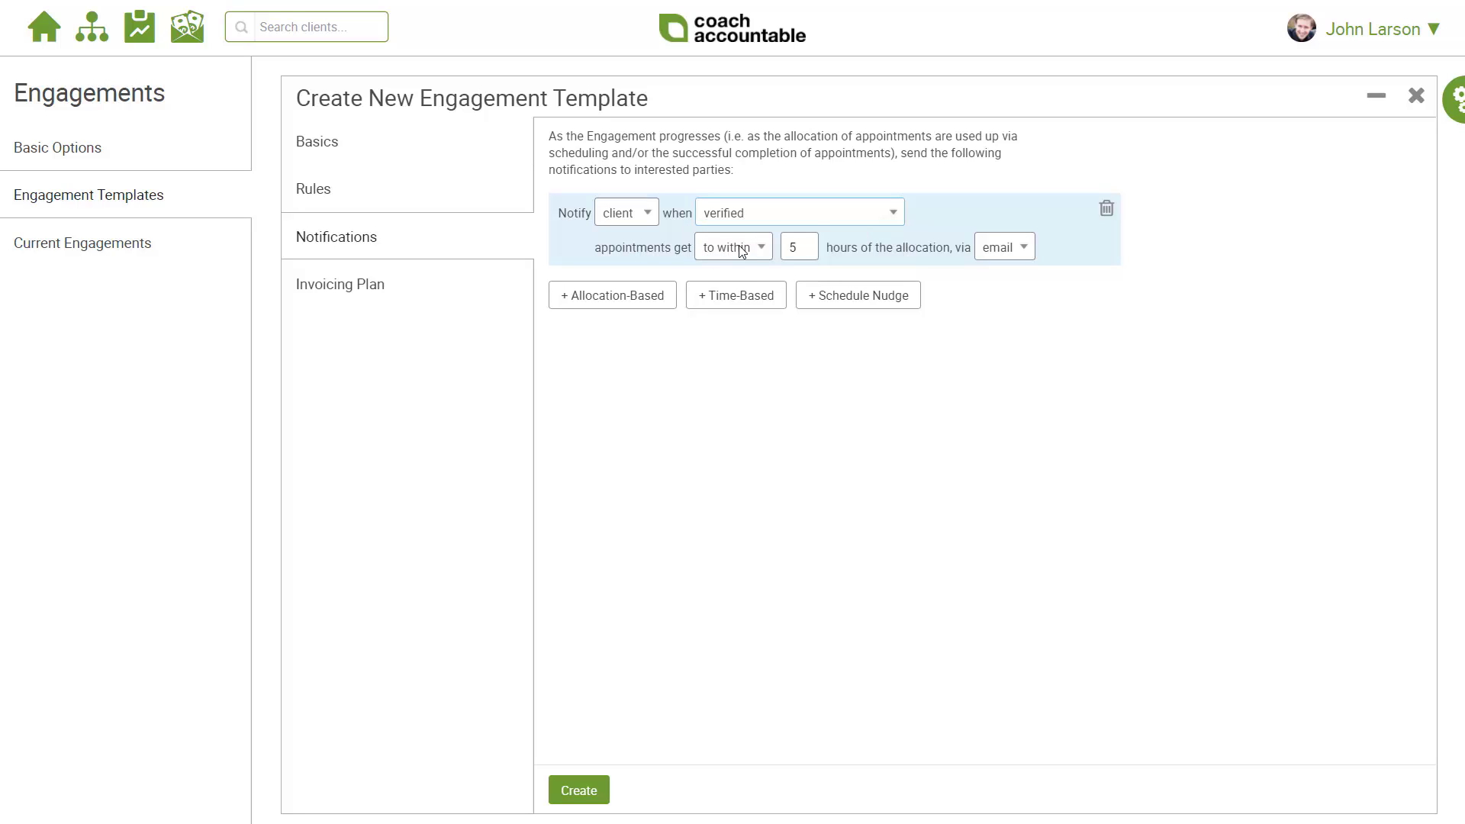
key(Tab)
key(Tab)
text(2)
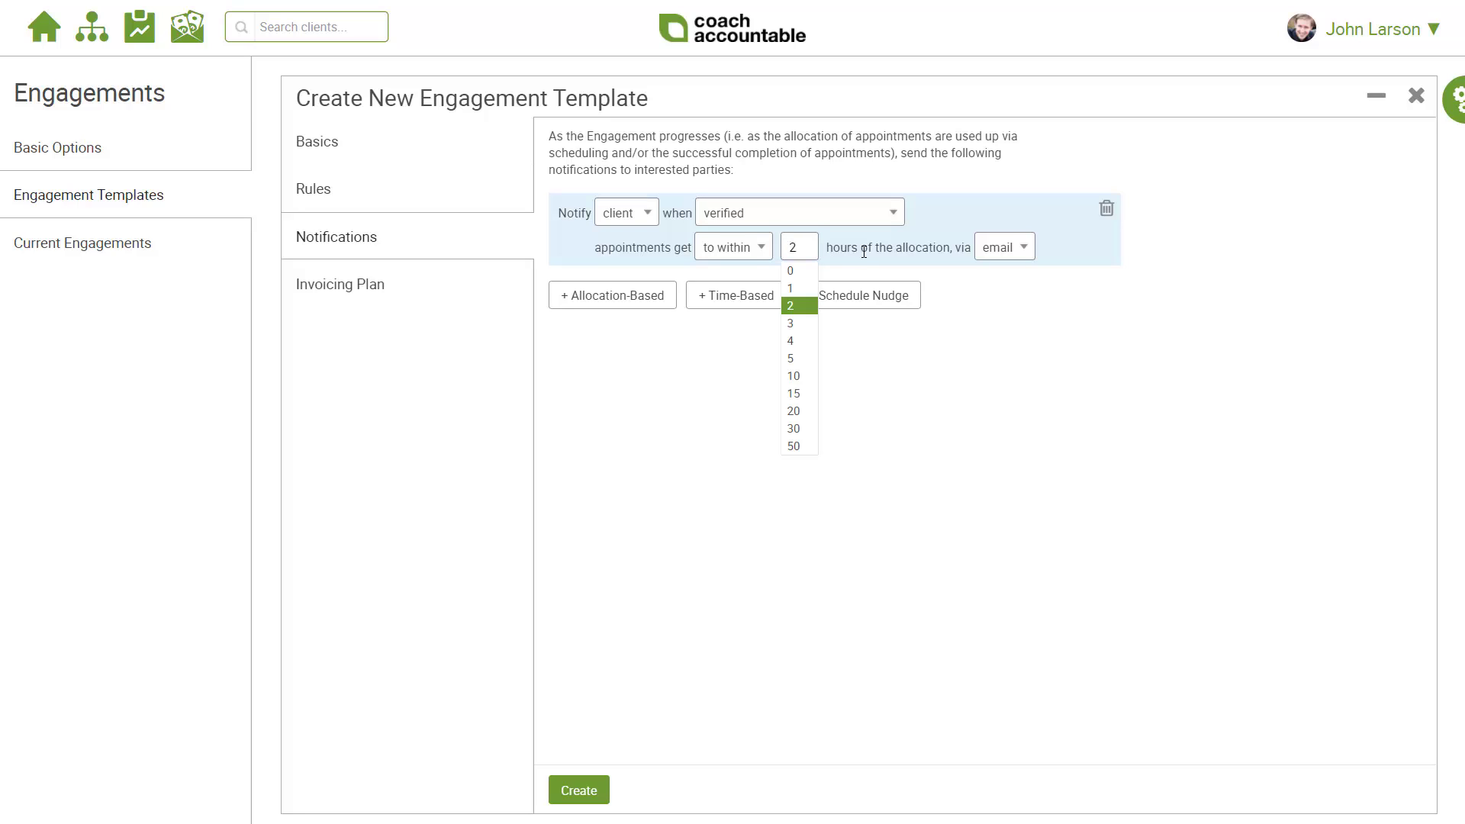
click(864, 252)
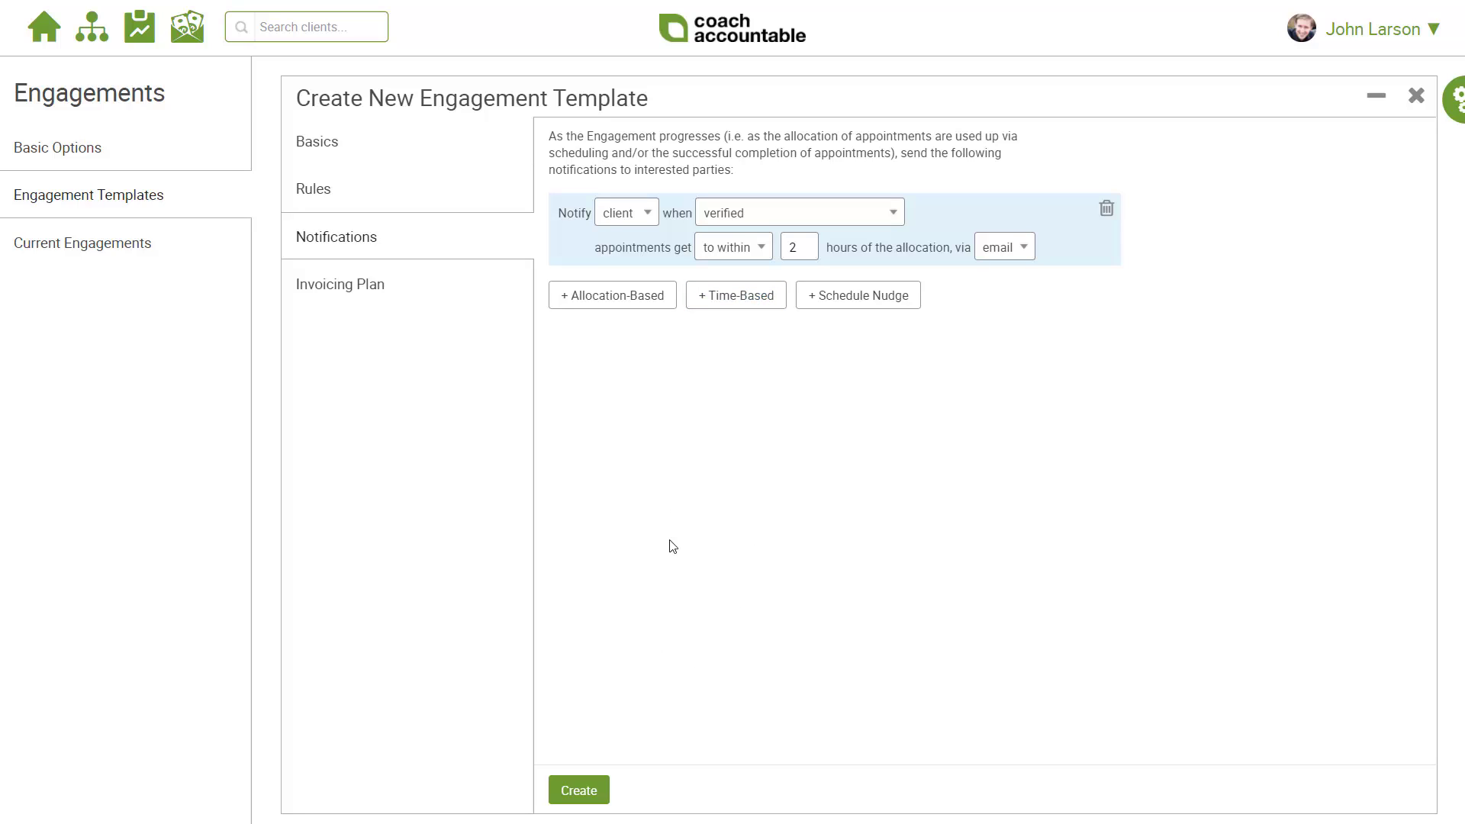
Step: Add a time-based notification on Day 173 of the engagement, keeping email as the method
click(720, 303)
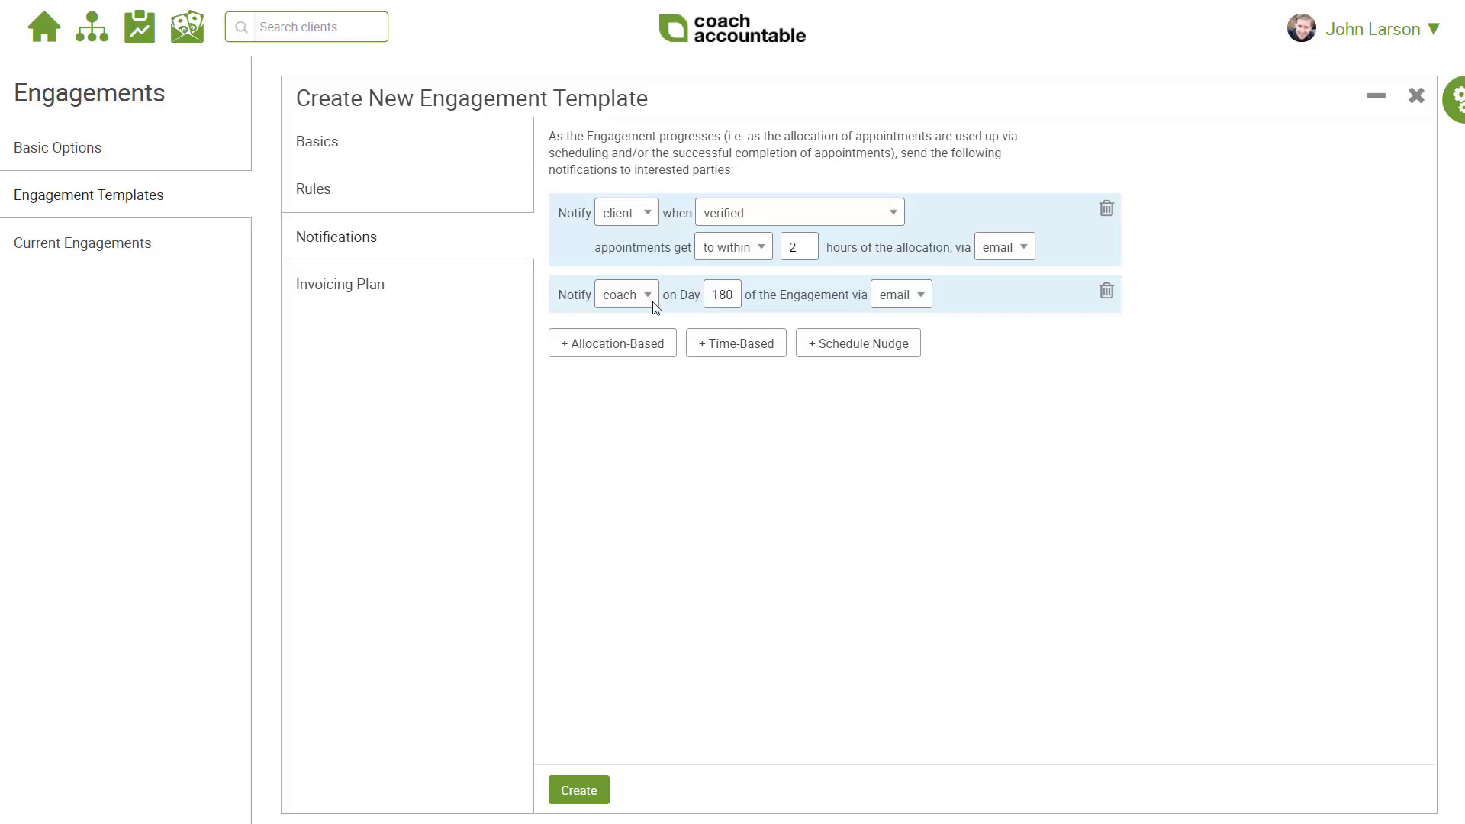
click(719, 299)
click(728, 394)
click(910, 300)
click(735, 297)
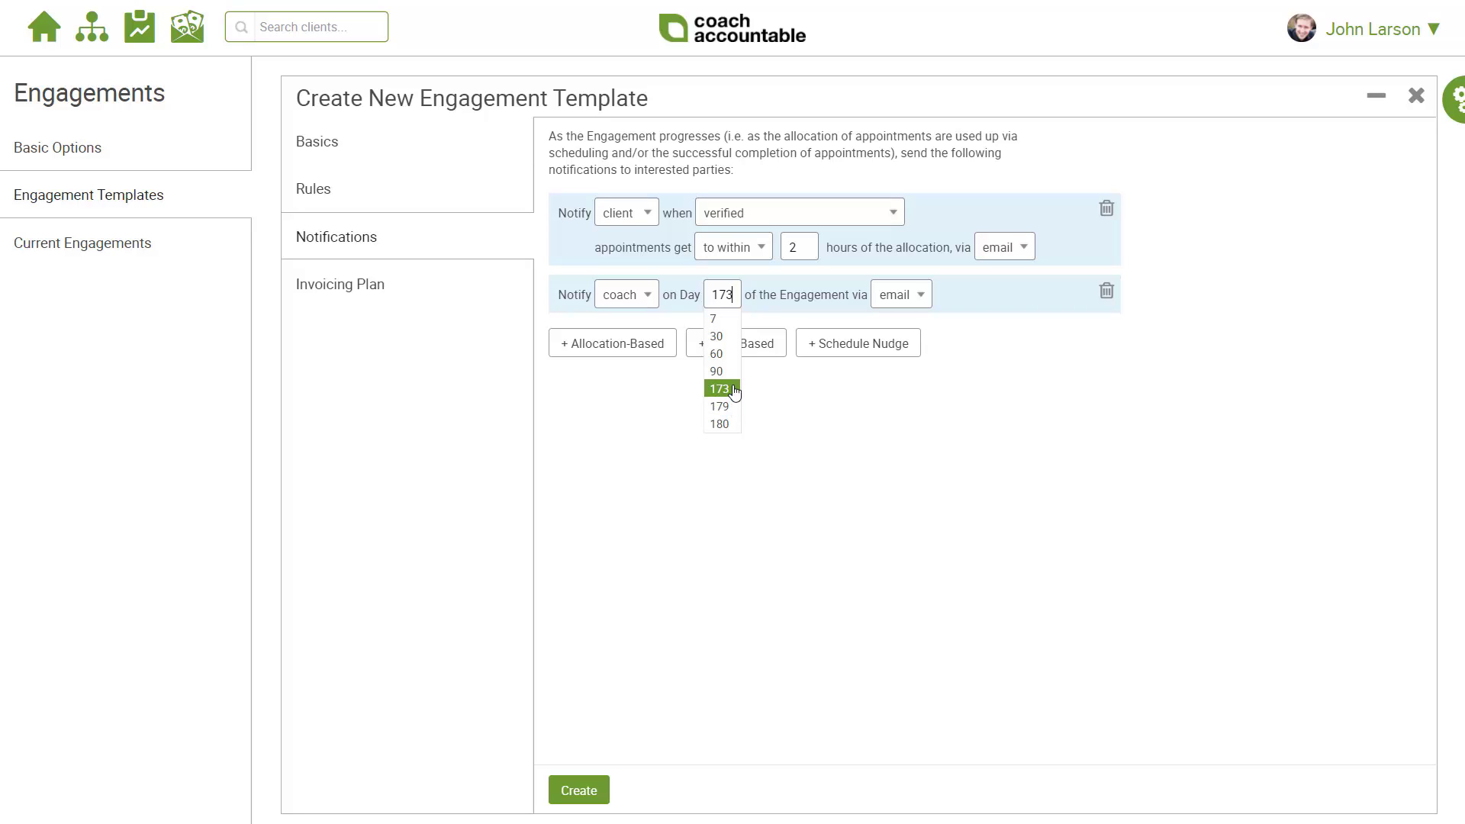
click(734, 389)
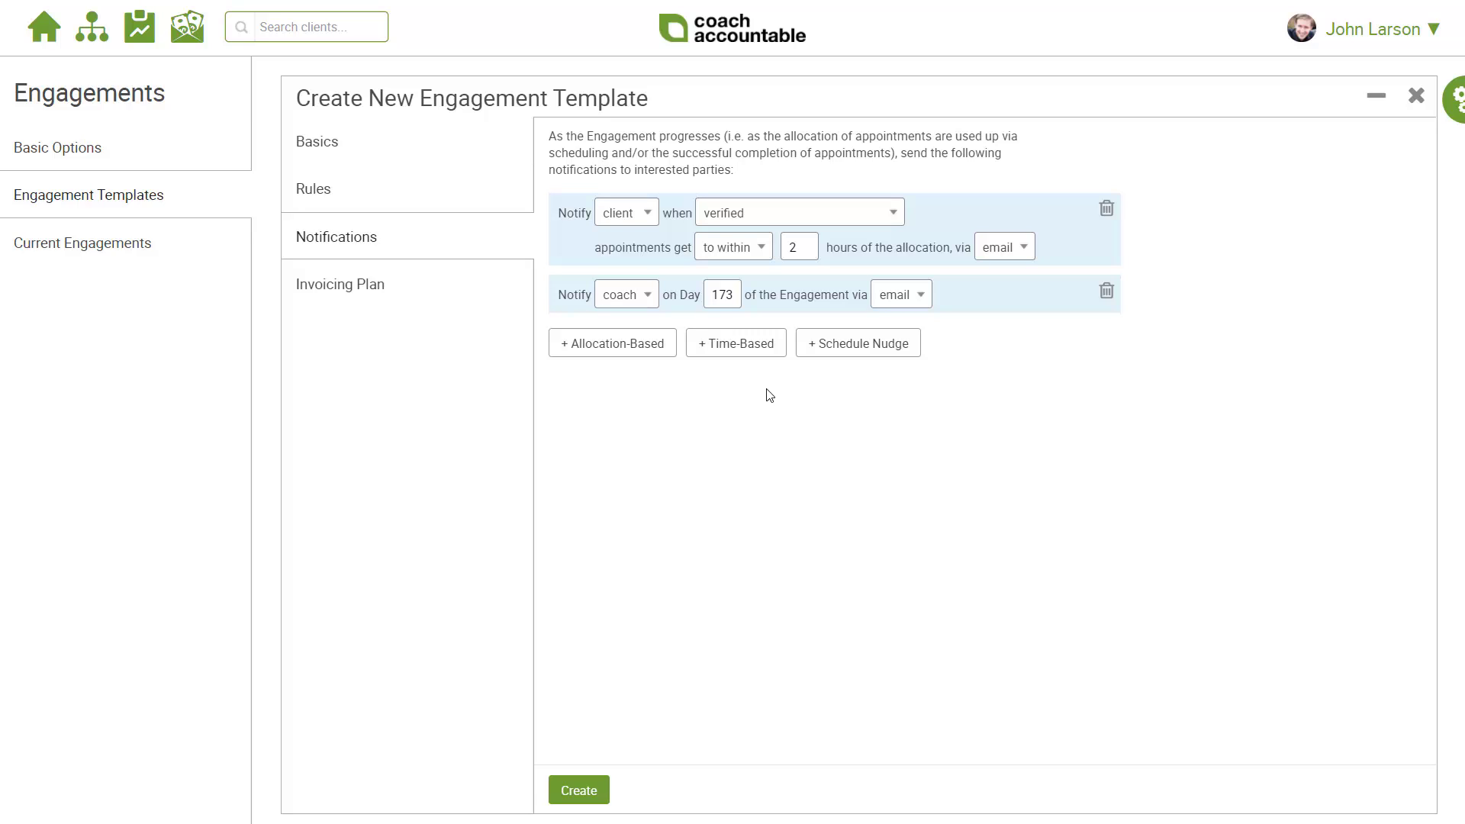
Step: Add a schedule nudge emailing the client after 3 days without an appointment
click(843, 364)
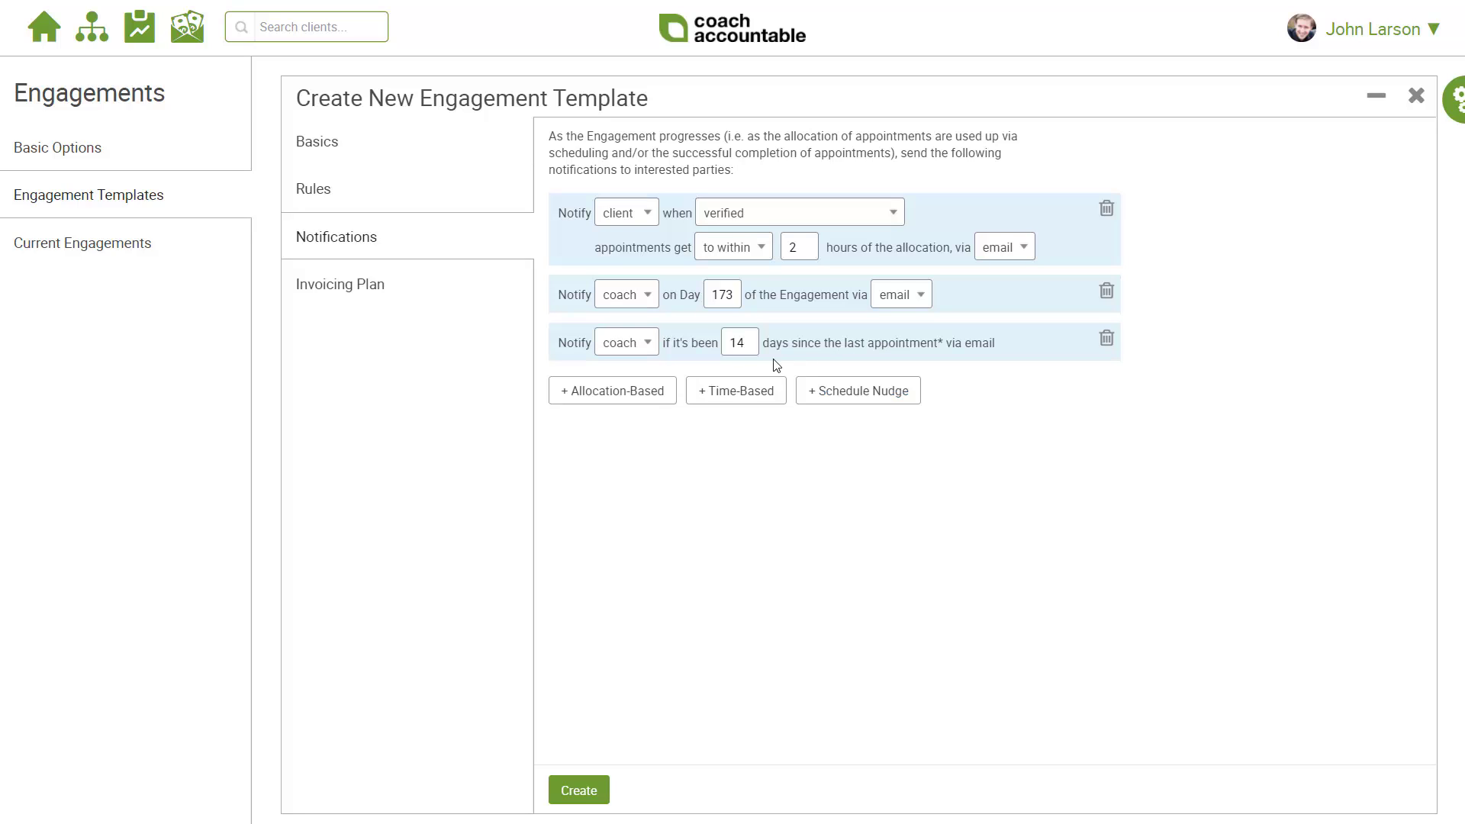
click(645, 343)
click(645, 383)
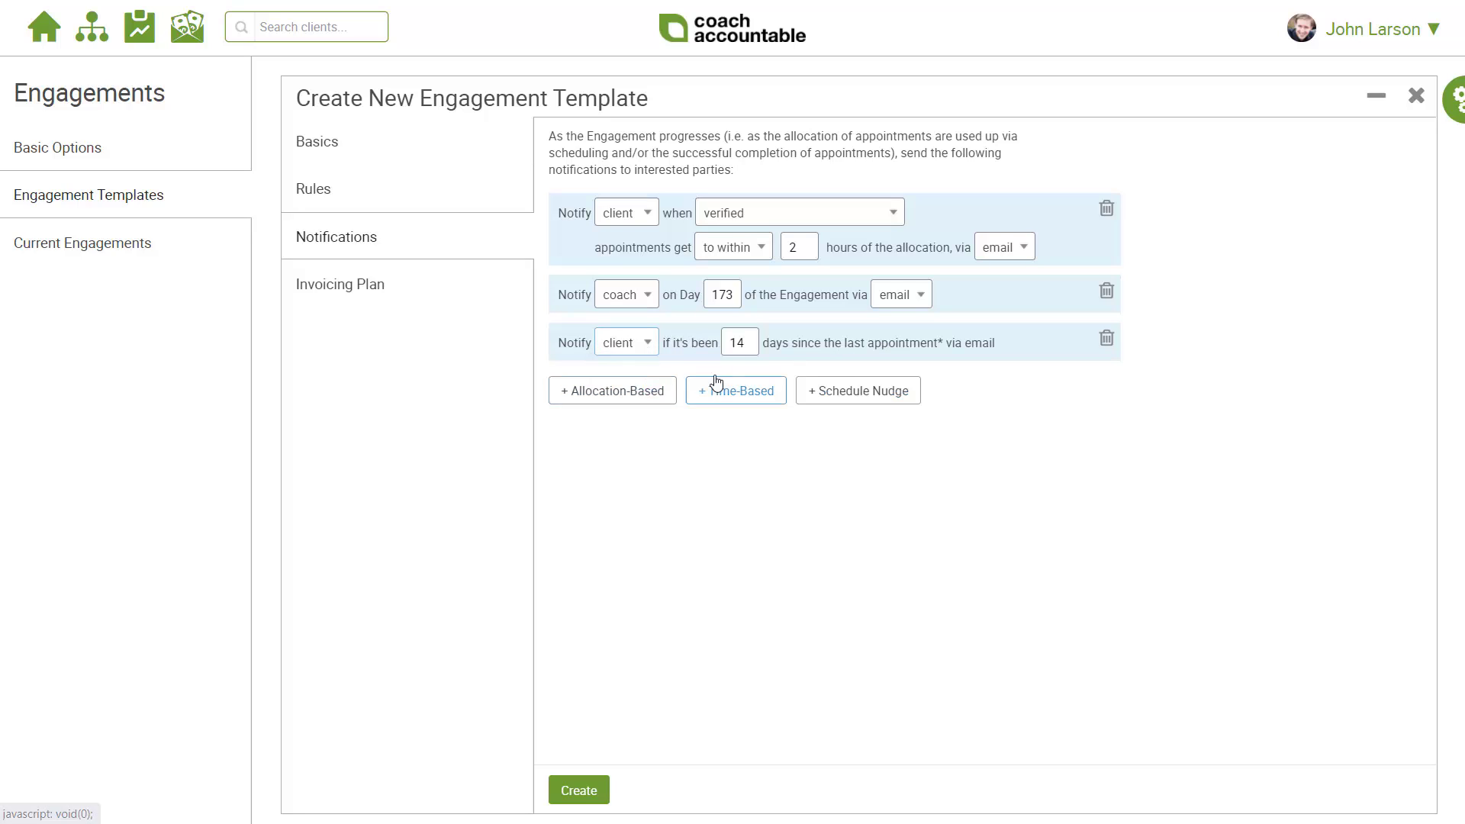
drag(745, 342, 691, 338)
click(735, 343)
click(736, 406)
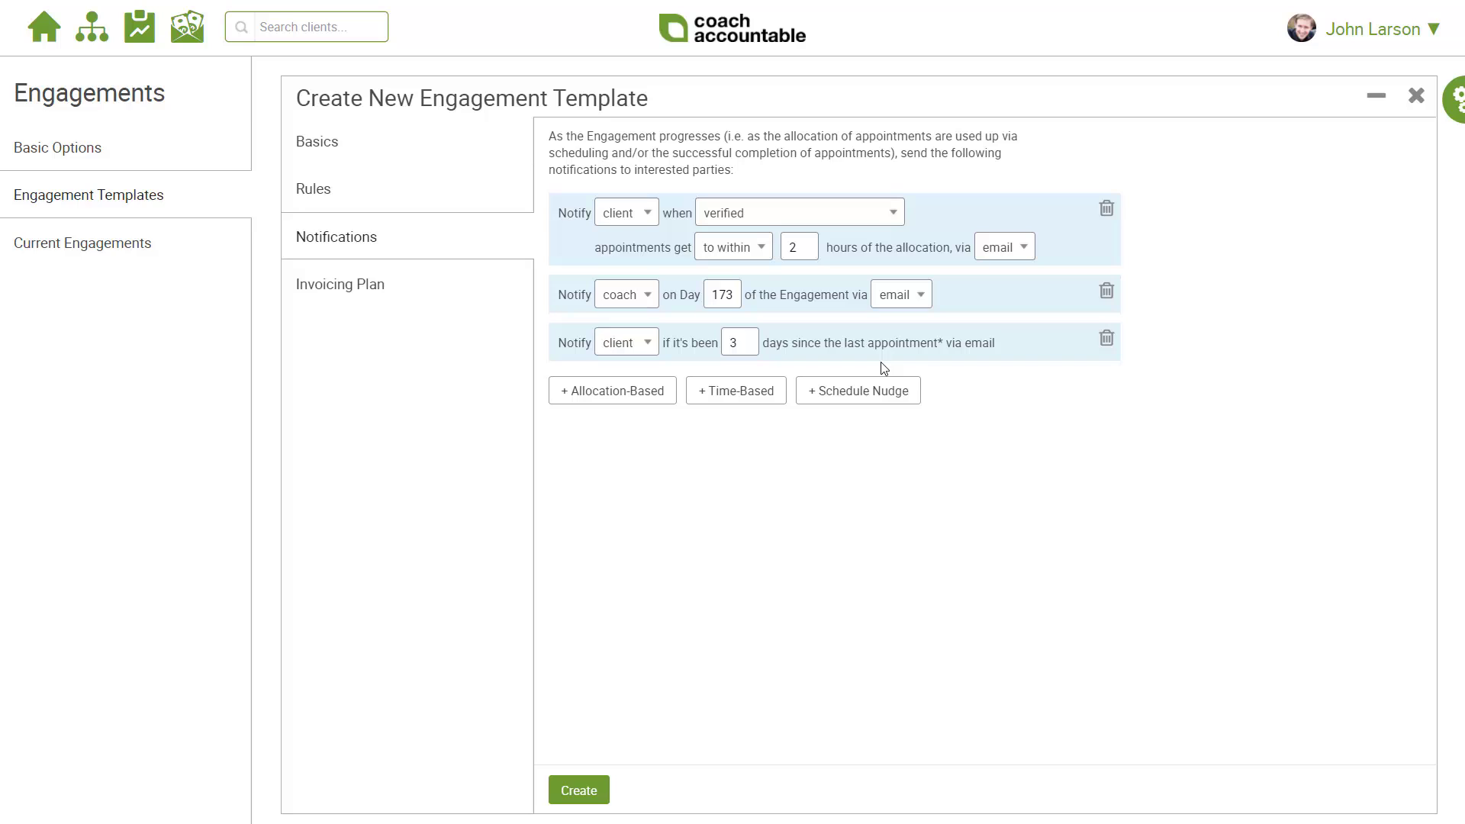
Step: Add a second schedule nudge emailing the coach after 7 days without an appointment
click(874, 407)
click(624, 390)
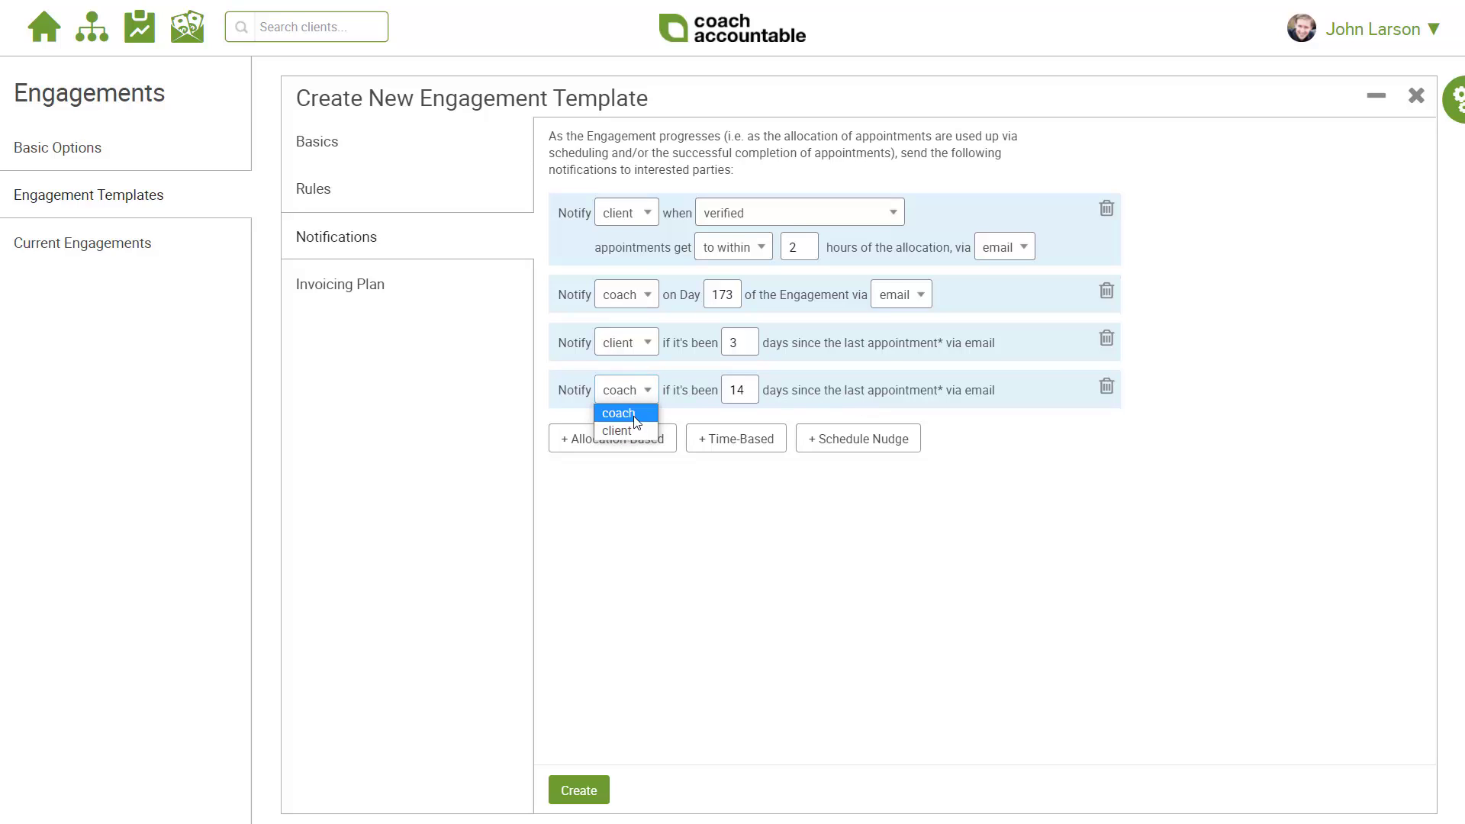
click(641, 416)
click(738, 393)
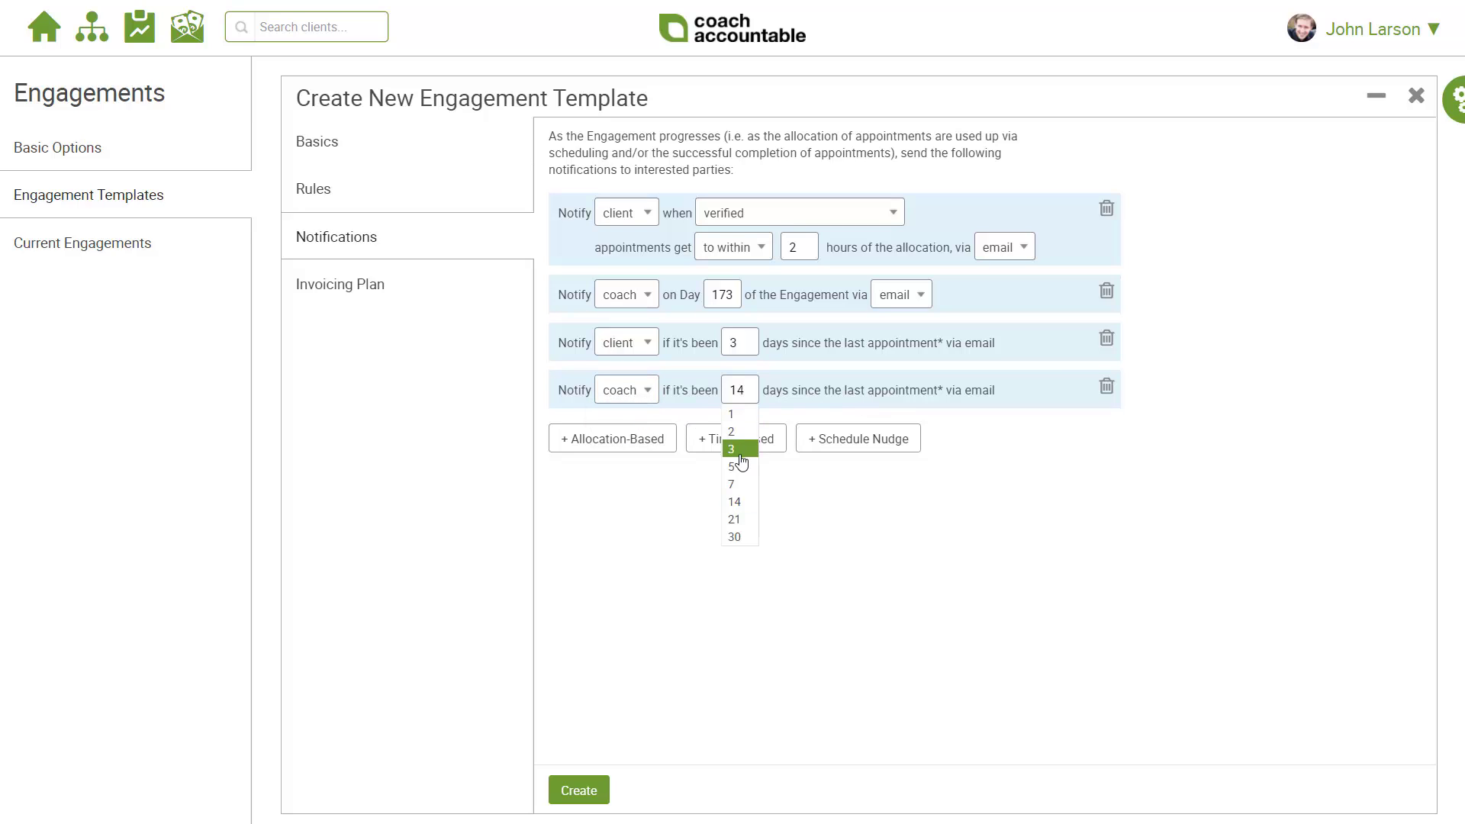
click(735, 484)
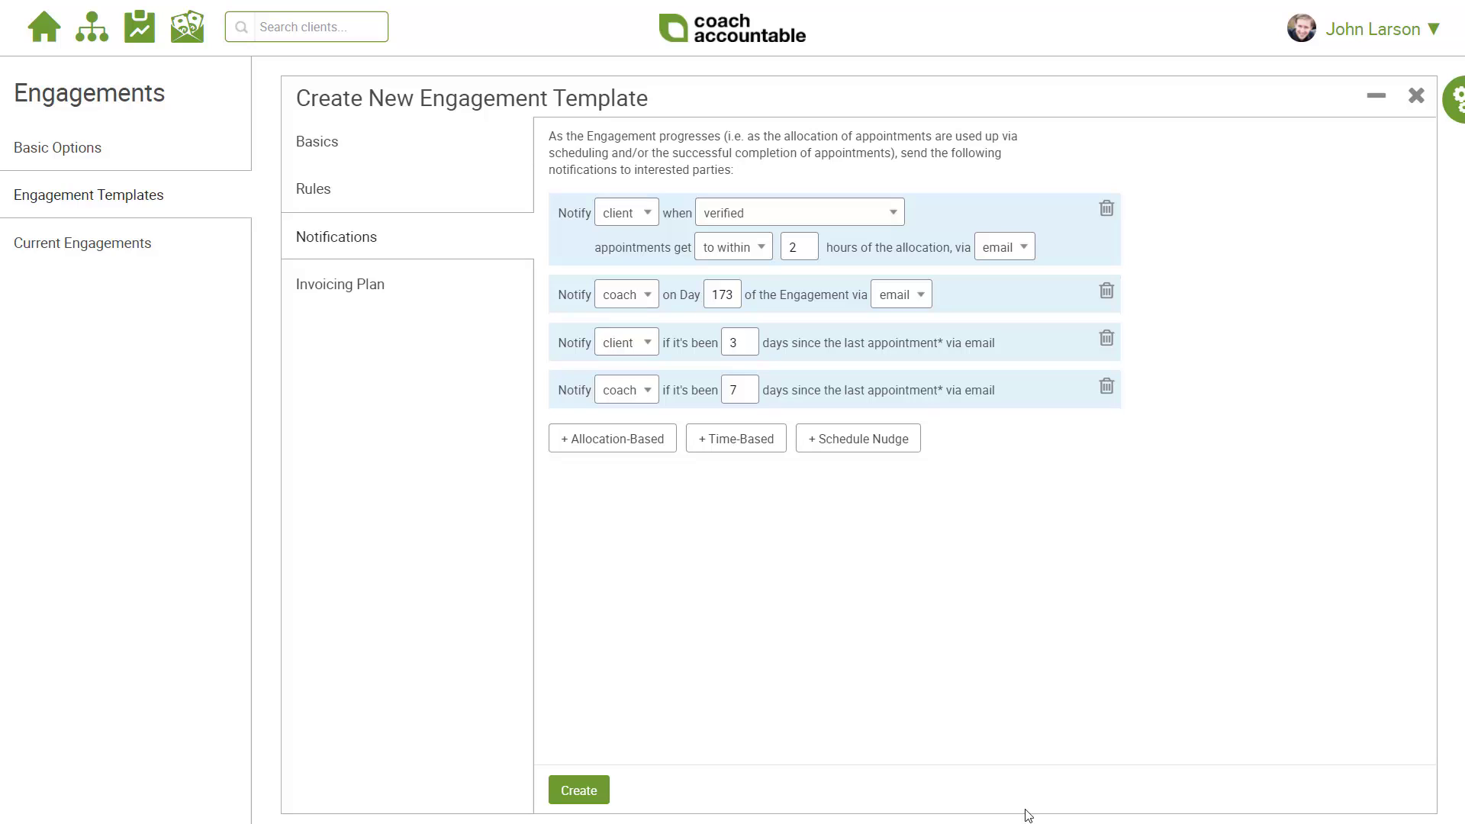
Step: Open the message templates page and view the Engagement Schedule Nudge email
click(1459, 99)
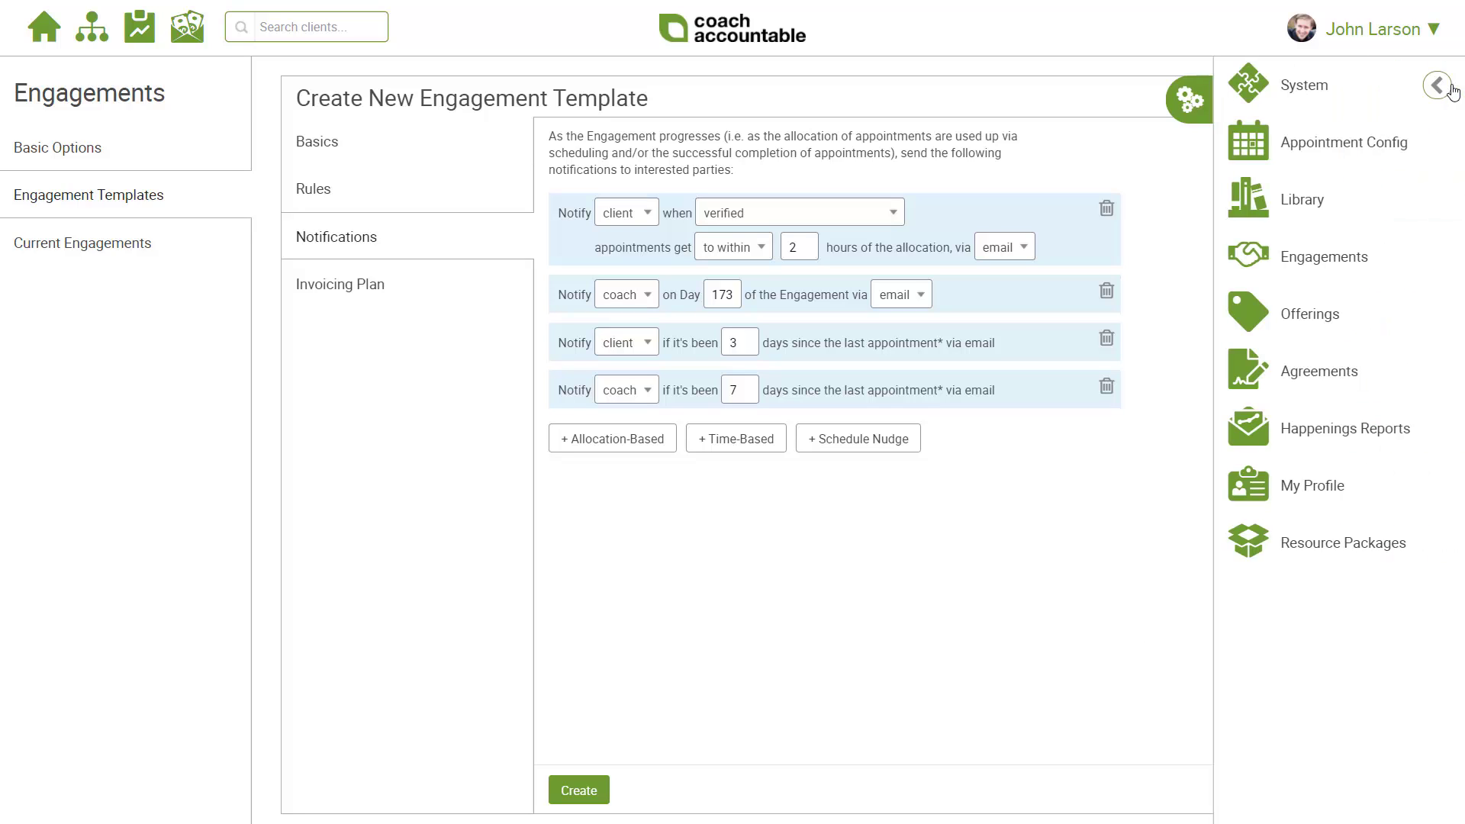
click(1334, 89)
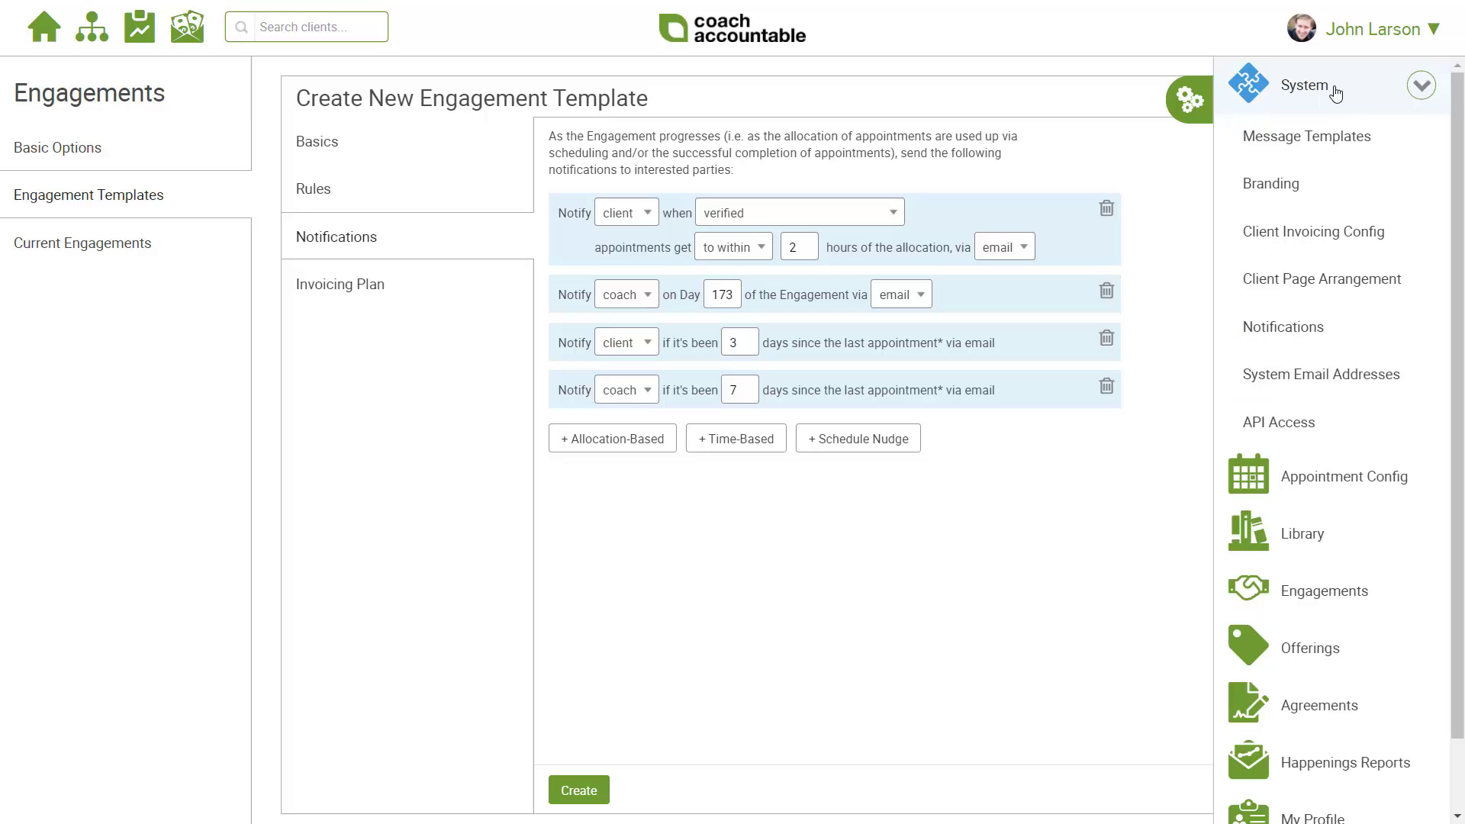
click(1372, 150)
click(320, 222)
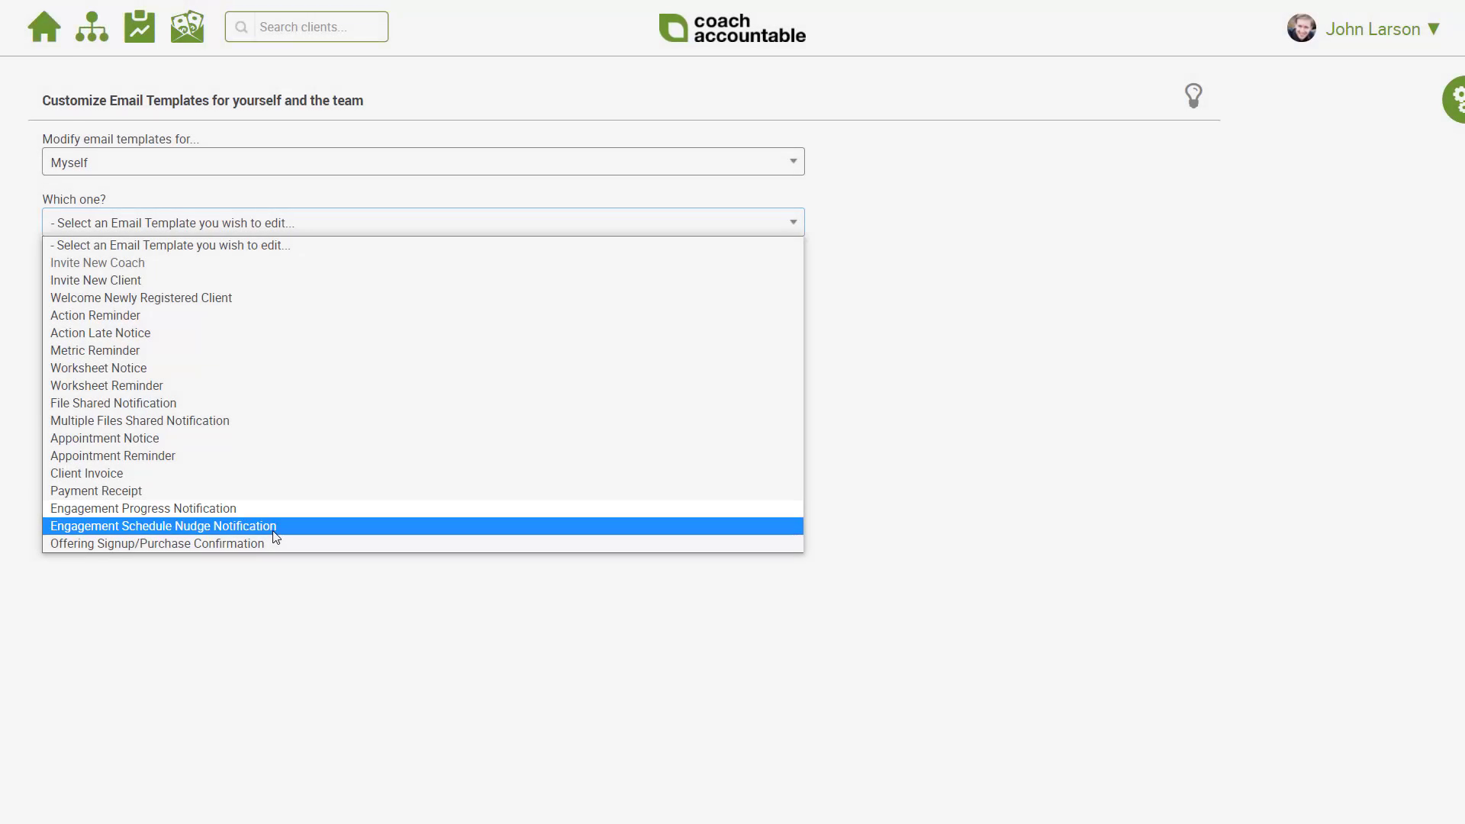
click(274, 533)
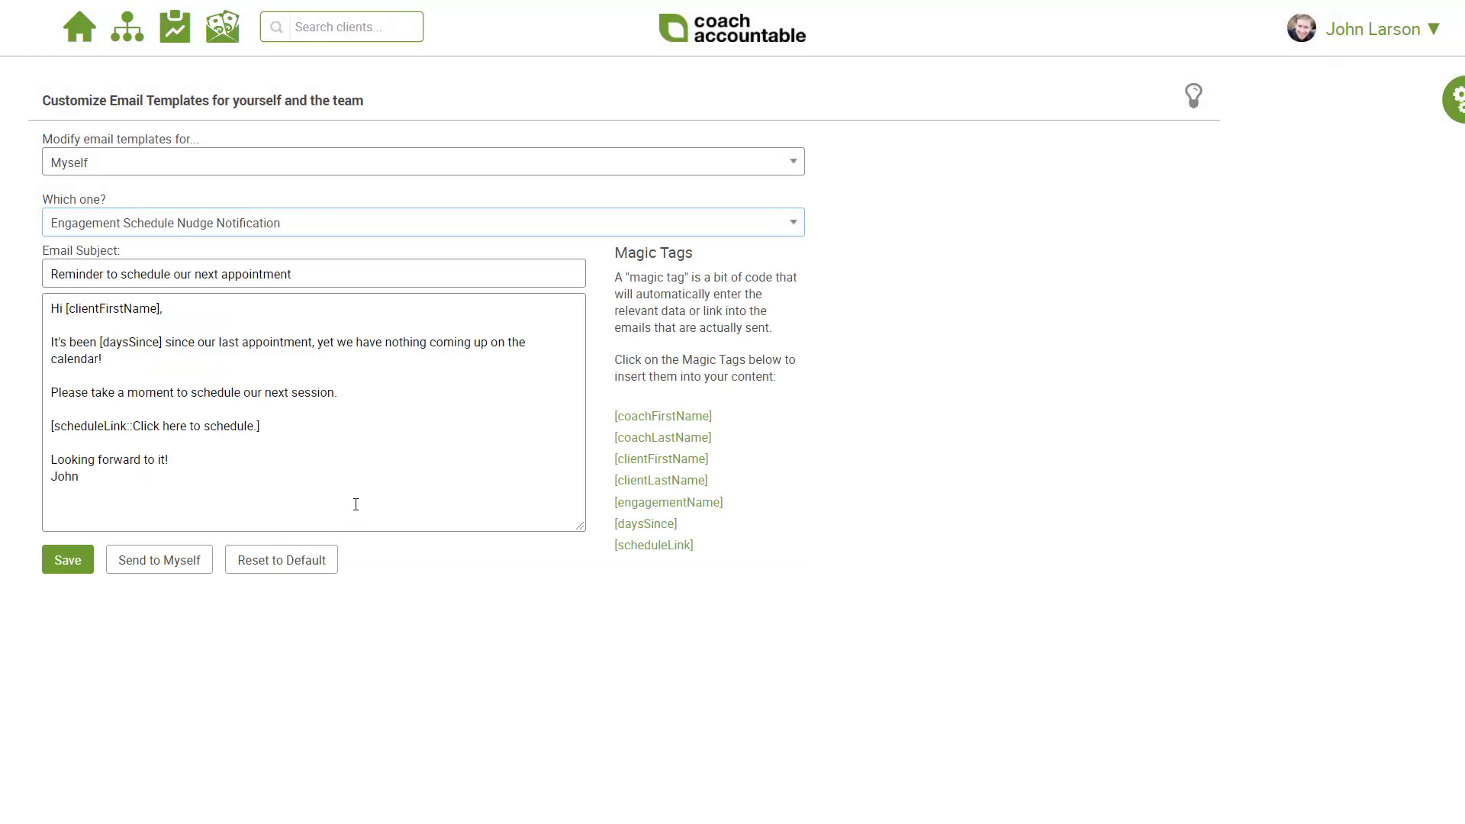
Step: View the Engagement Progress Notification email and scroll through its body
click(264, 220)
click(258, 509)
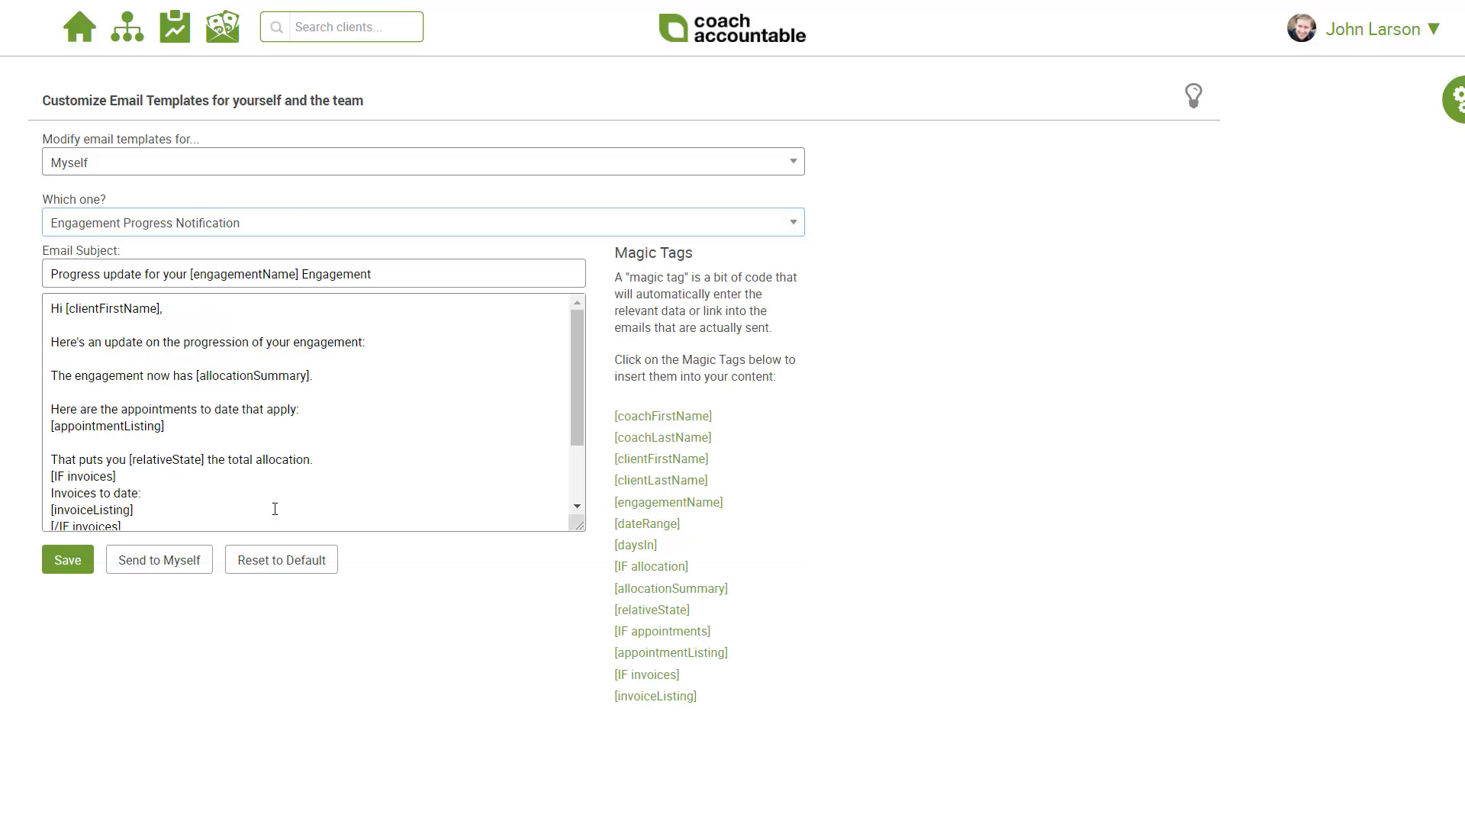
drag(579, 401, 575, 469)
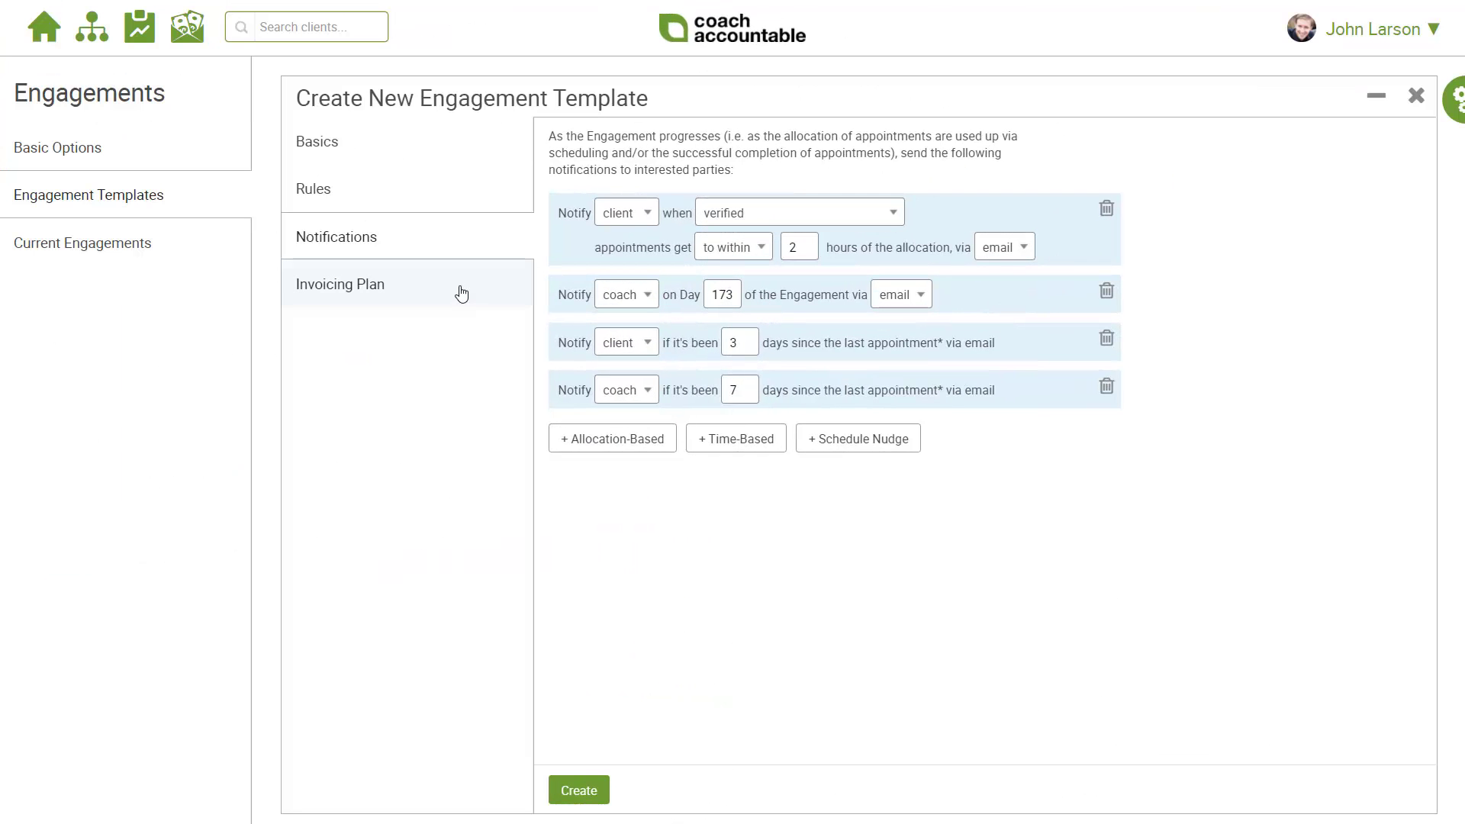
Step: Set the template's Invoicing Plan to 'Send a recurring series of invoices'
click(461, 294)
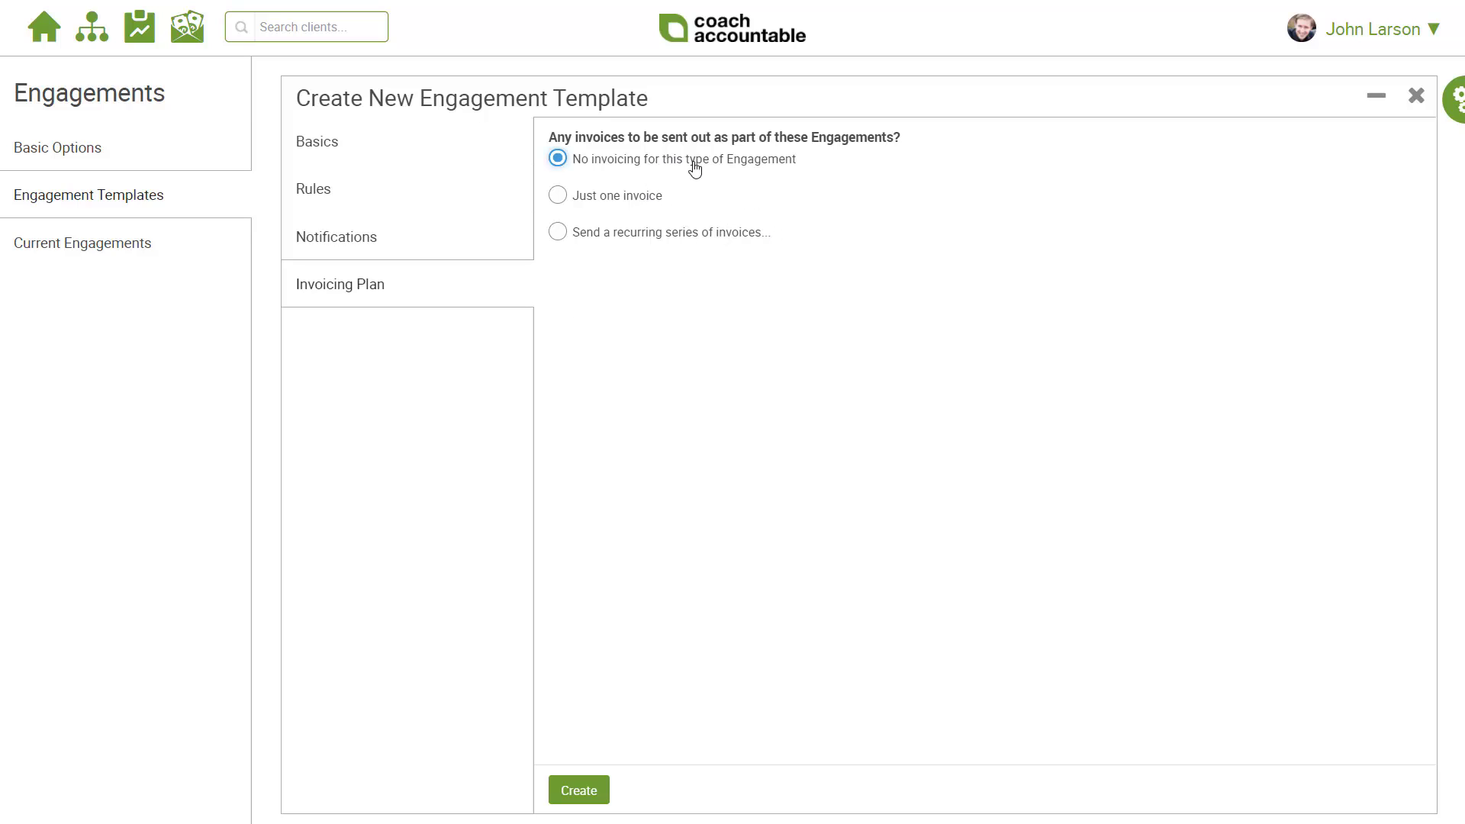
click(563, 238)
click(586, 170)
click(587, 204)
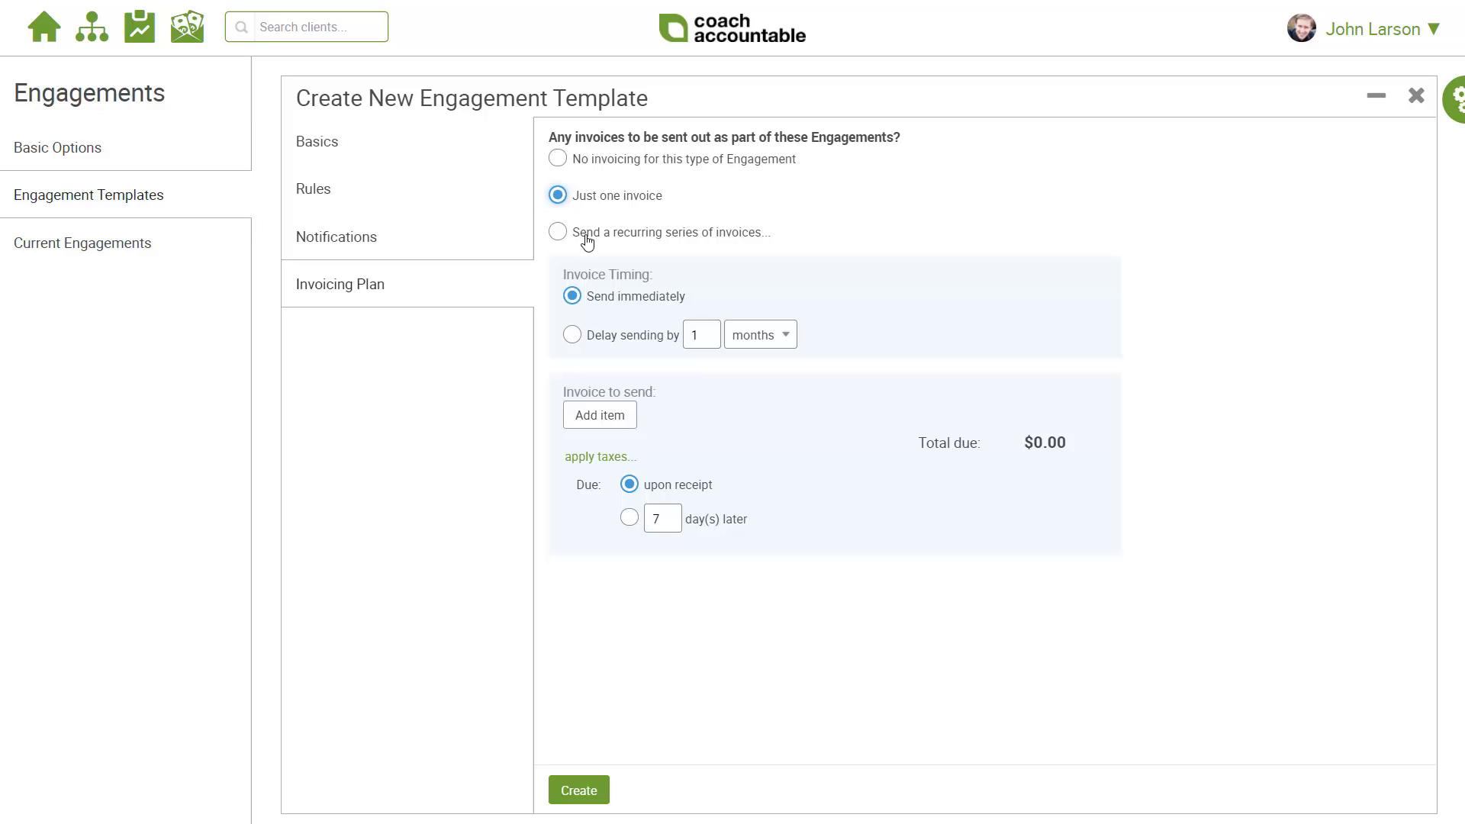
click(587, 241)
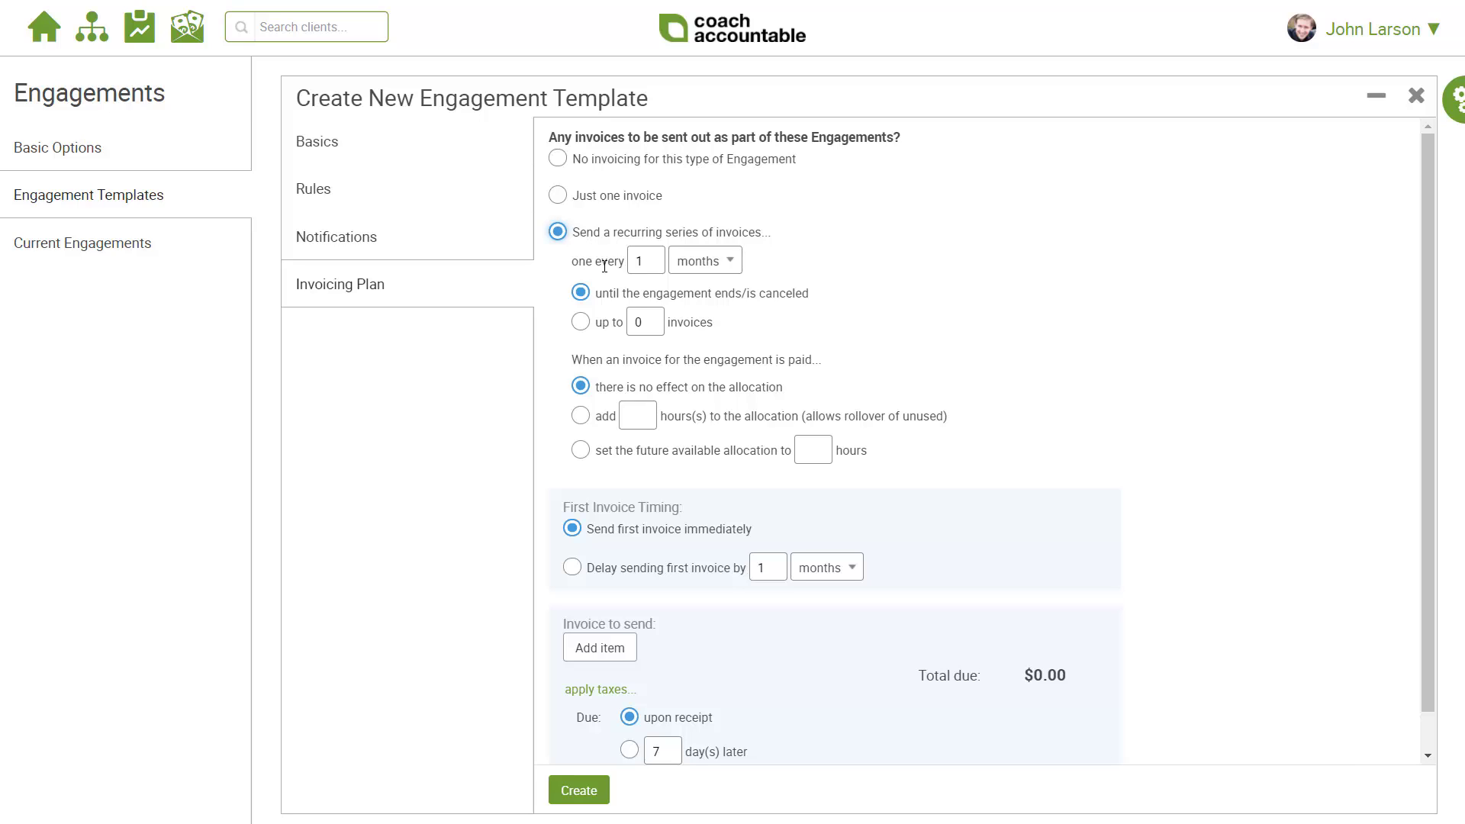
Step: Keep billing once every month and make each paid invoice add 4 to the allocation
click(643, 259)
click(713, 264)
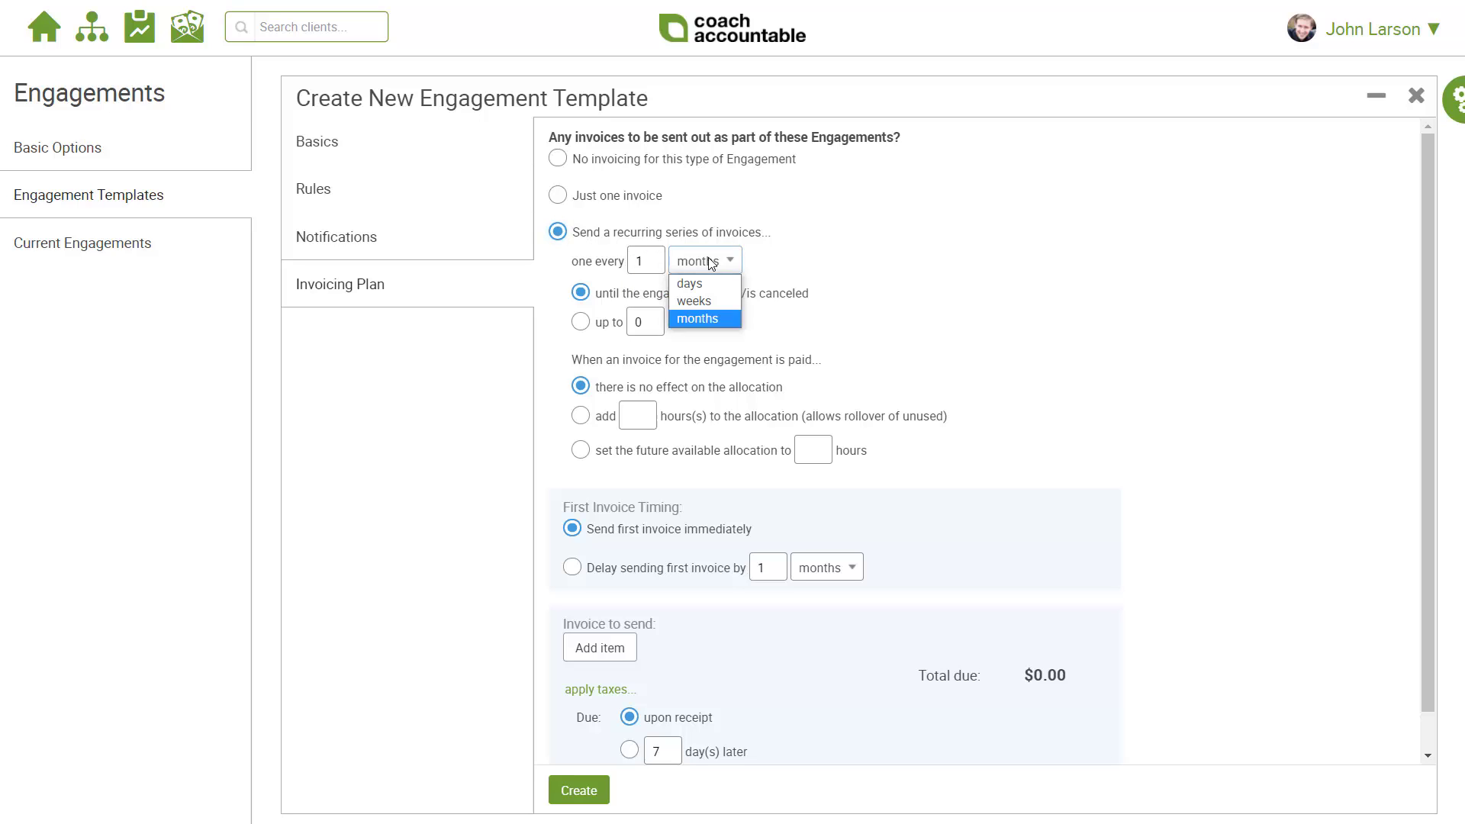
click(792, 270)
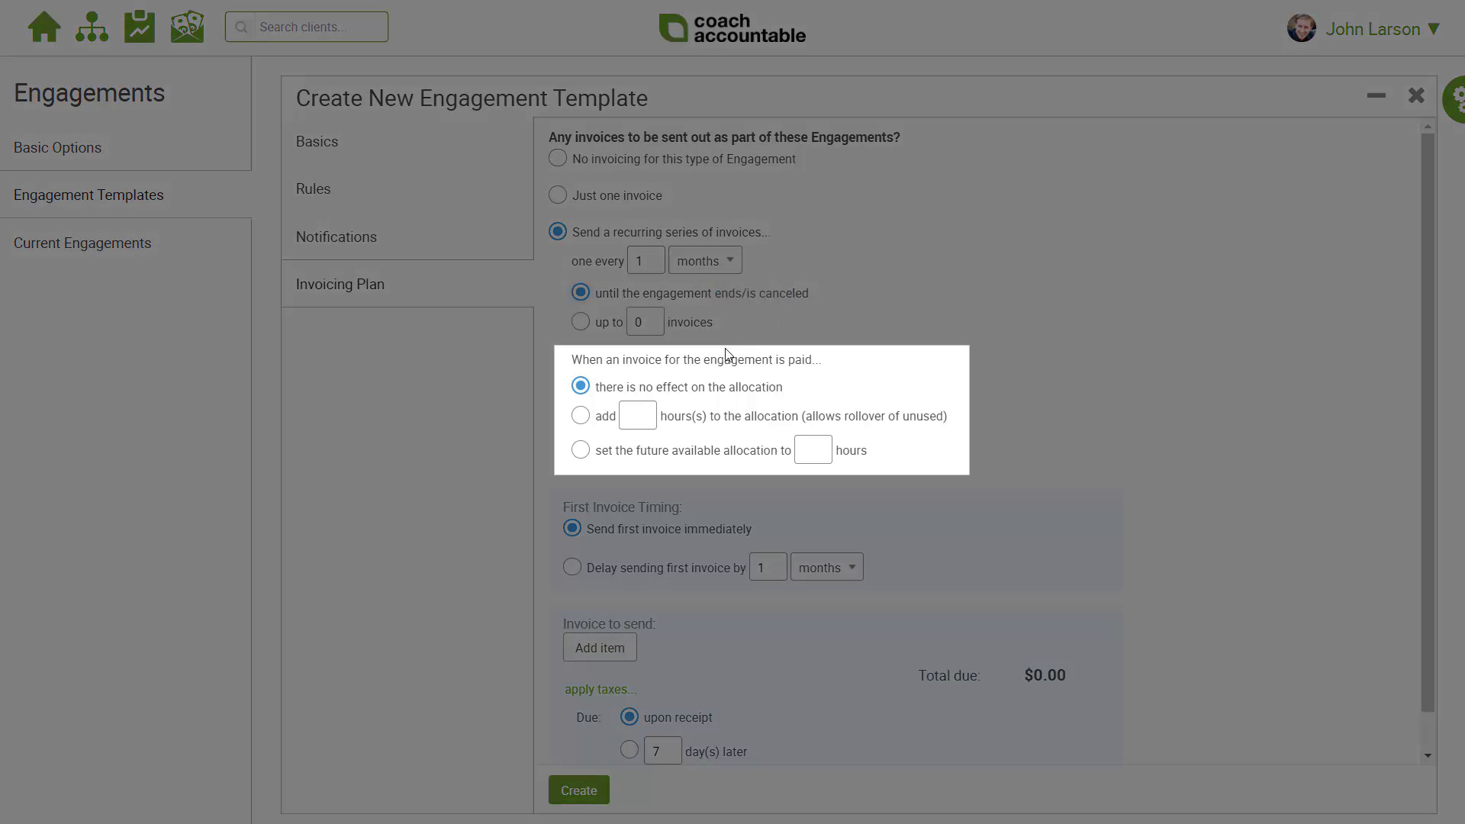
drag(600, 360, 805, 355)
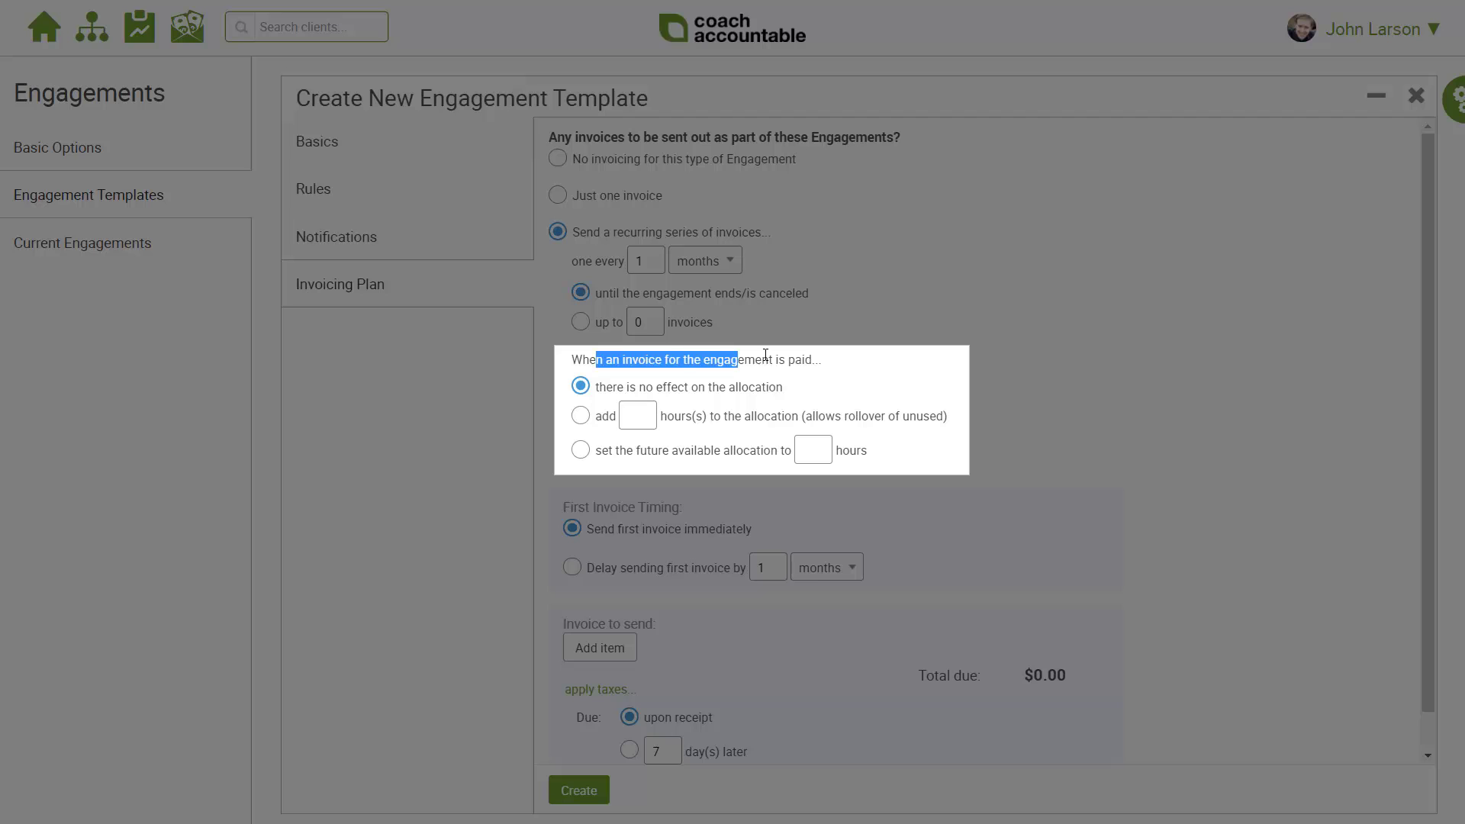
click(804, 355)
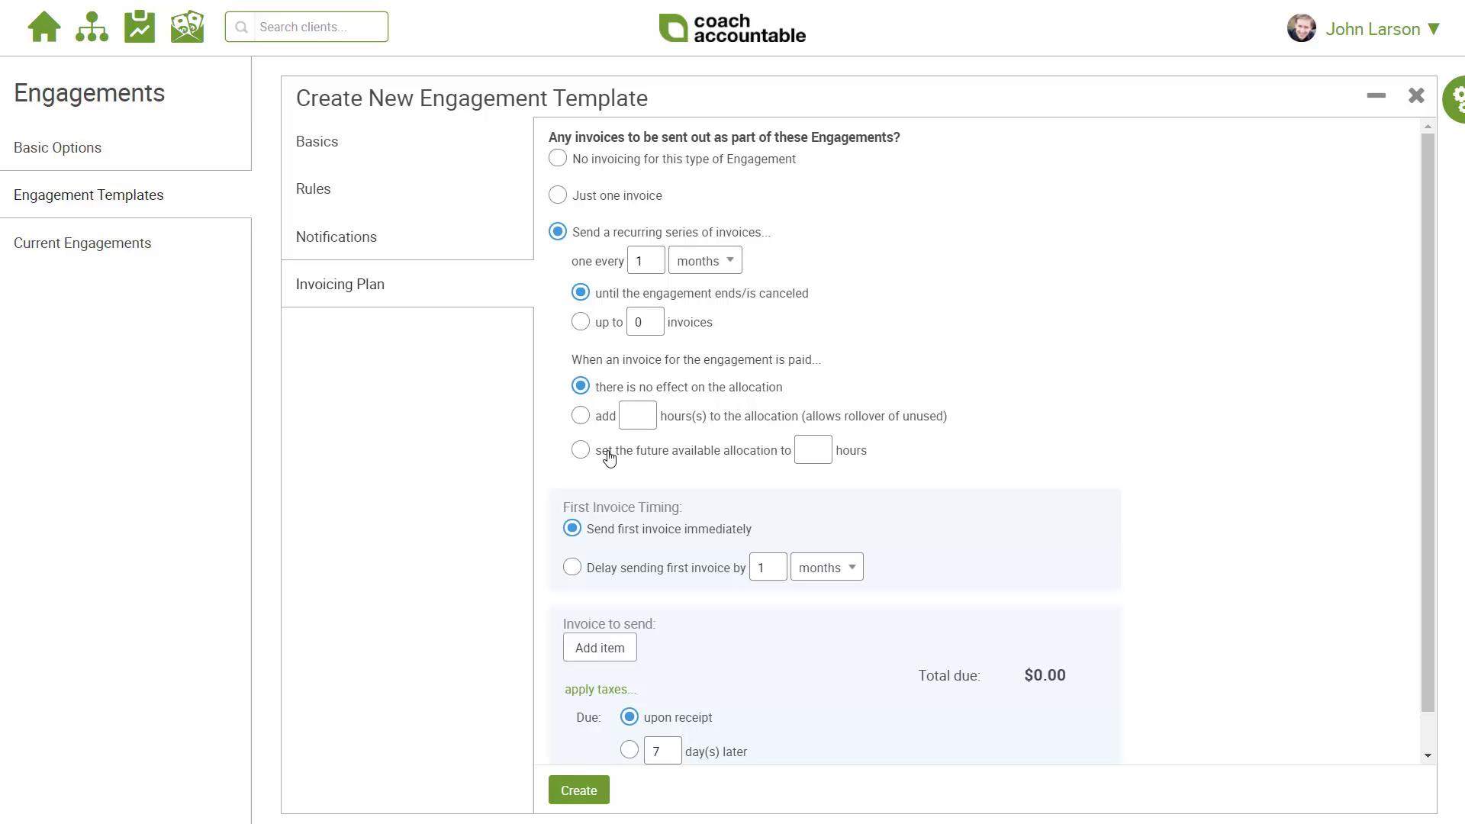
click(606, 418)
text(4)
key(Tab)
Step: In Basics, change the allocation from 12 to 4 appointments
click(427, 157)
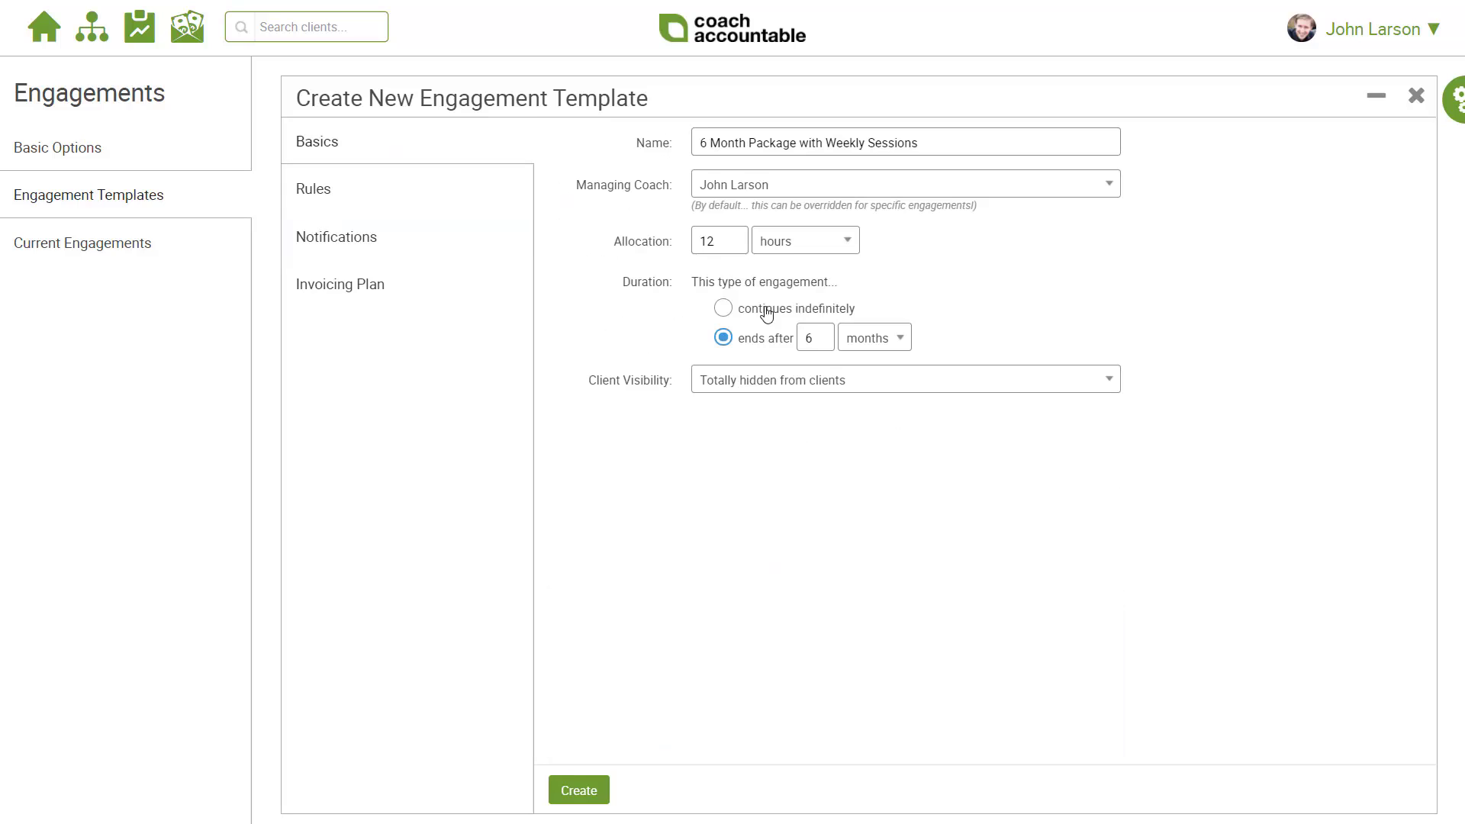
drag(740, 243, 631, 244)
text(4)
key(Tab)
key(Down)
Step: Keep adding 4 appointments per paid invoice and sending the first invoice immediately
click(443, 288)
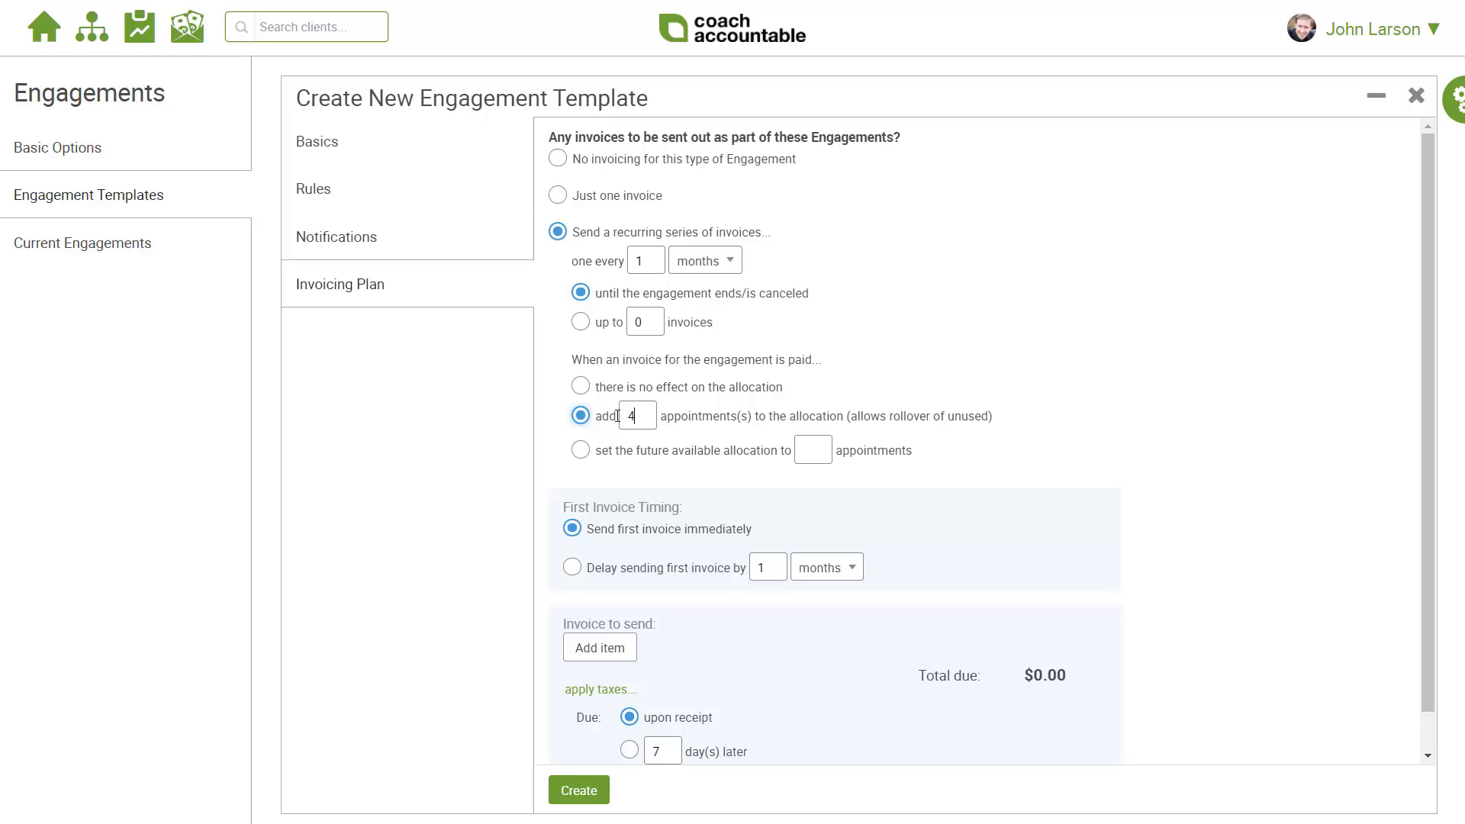
click(583, 417)
text(4)
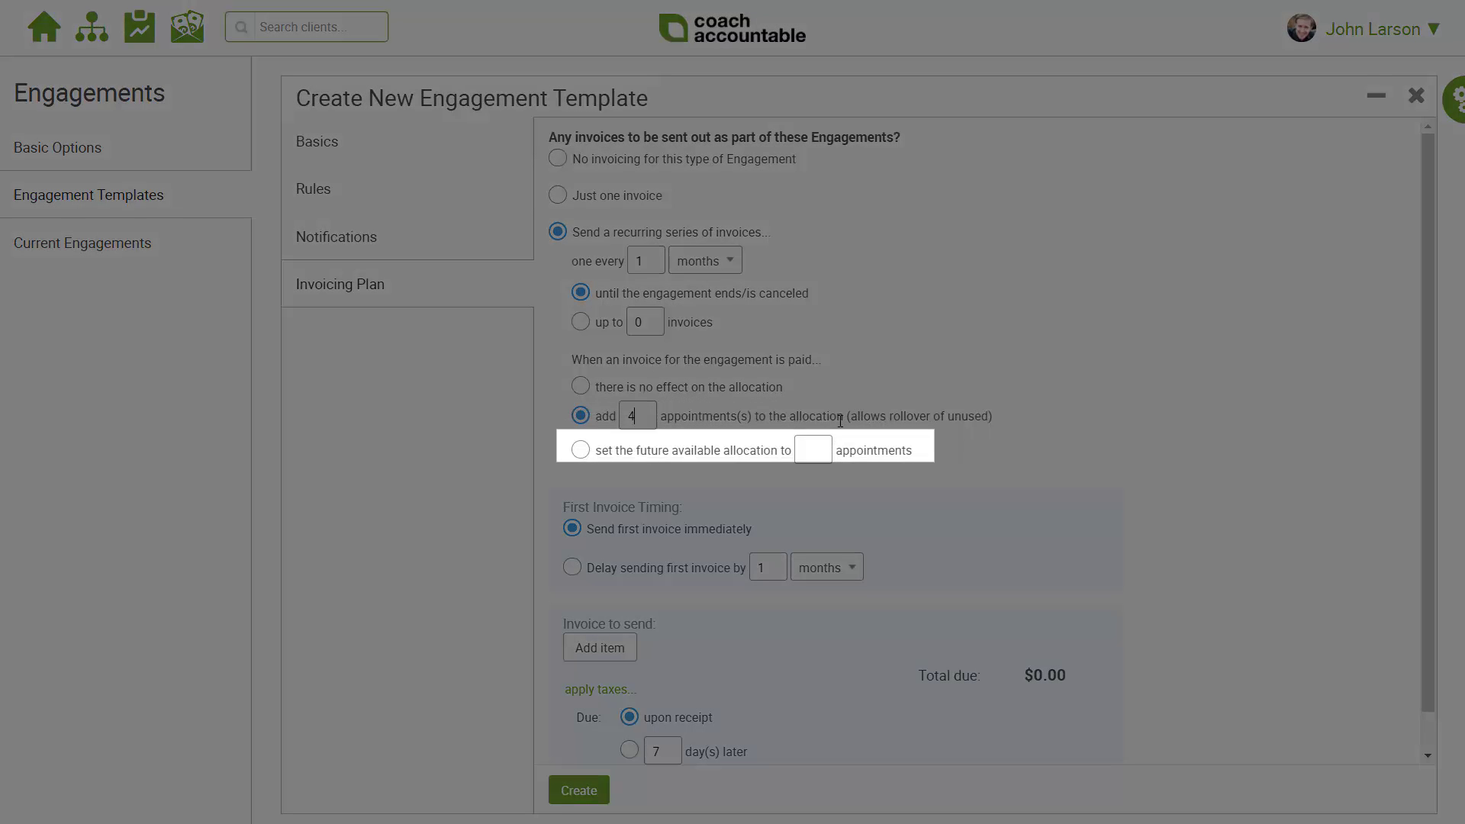
click(580, 449)
click(604, 420)
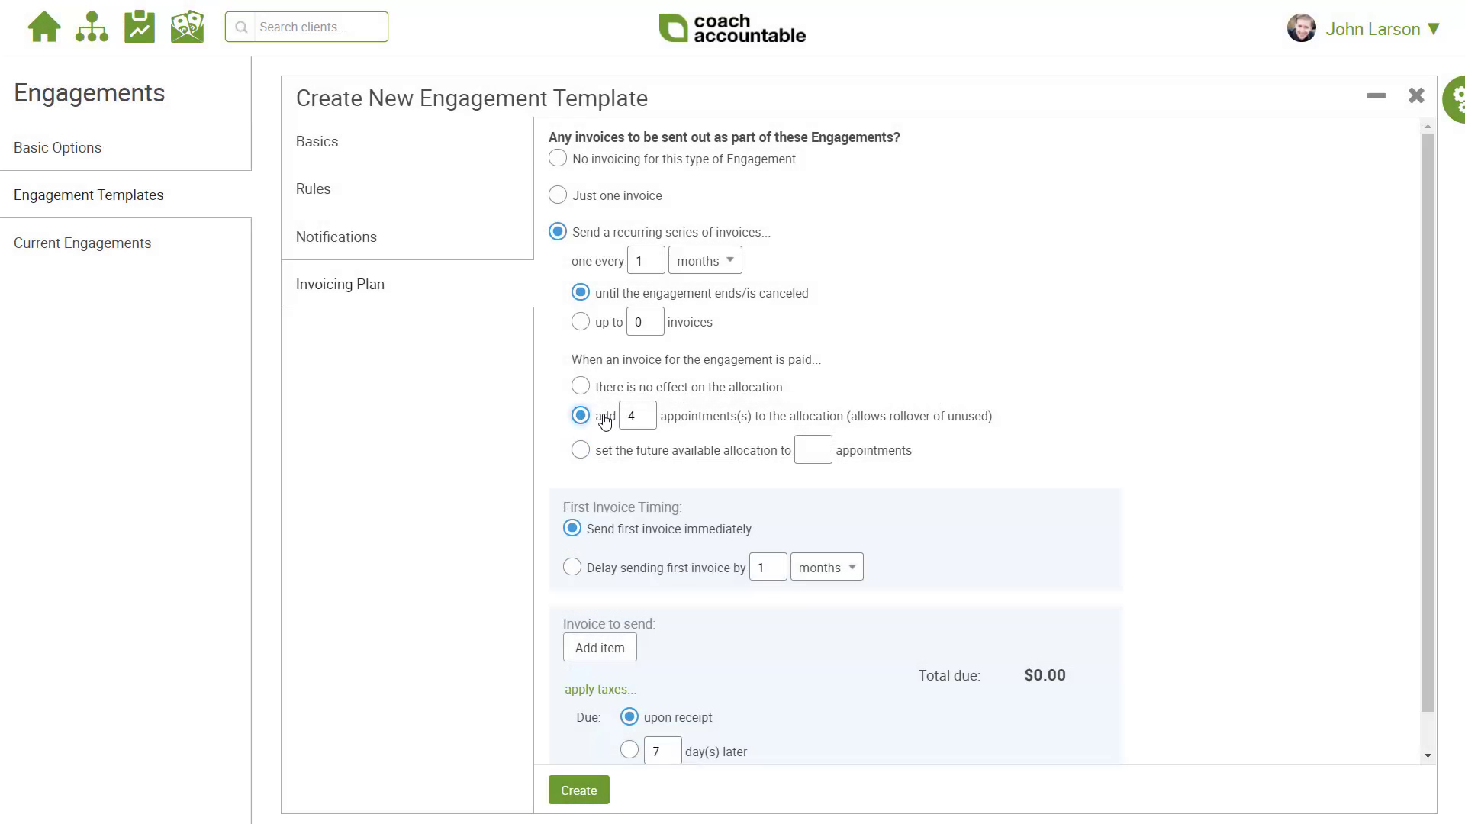
click(639, 570)
click(638, 534)
Step: Add an invoice line item 'One month of weekly coaching' priced at 400
scroll(878, 582, down, 2)
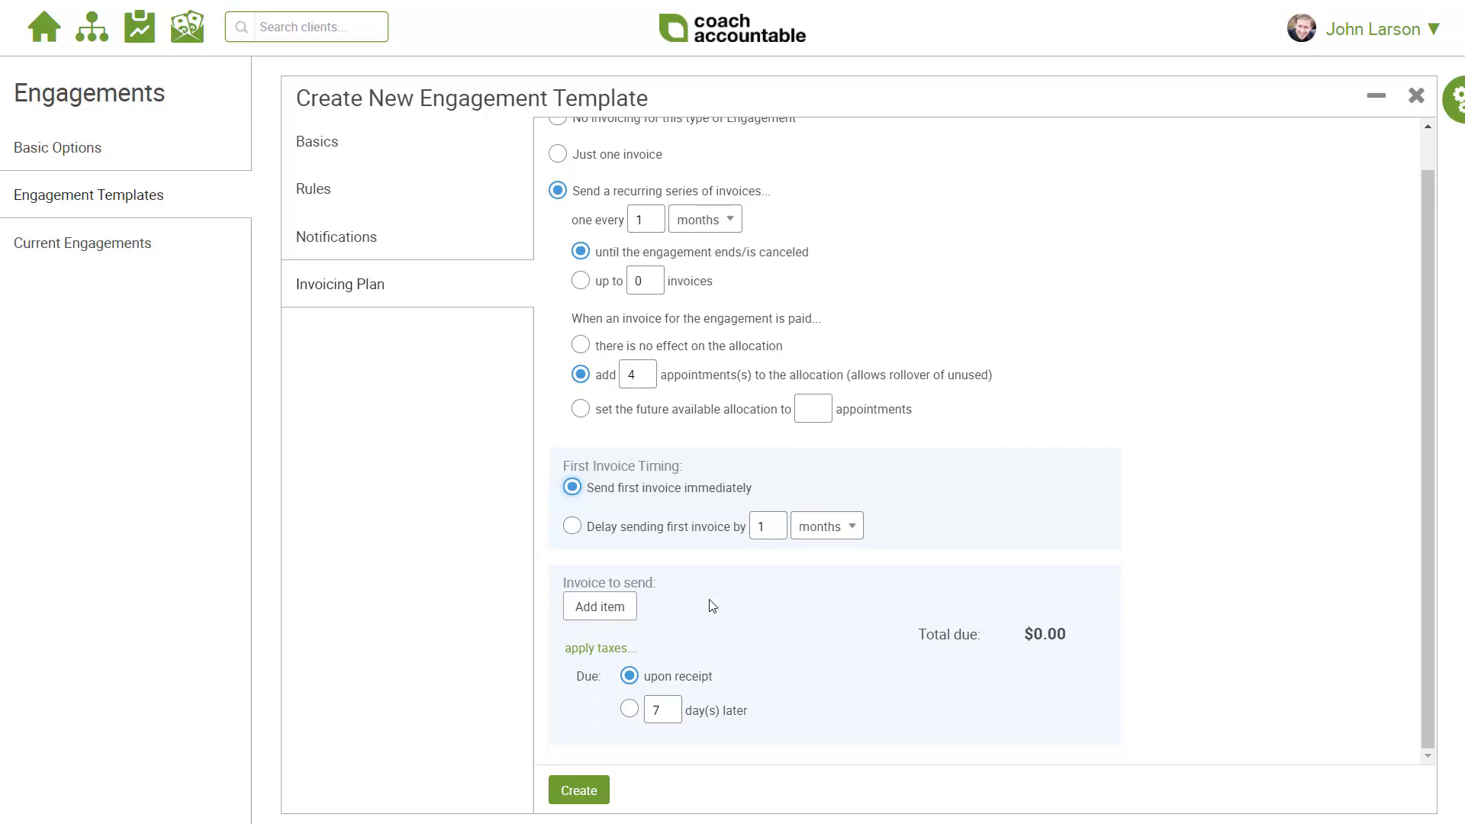
click(607, 604)
click(640, 577)
text(One month of weekly coaching)
key(Tab)
text(400)
Step: Apply 6% tax, make the invoice due 7 days later, and create the template
click(599, 679)
text(6)
scroll(877, 672, down, 1)
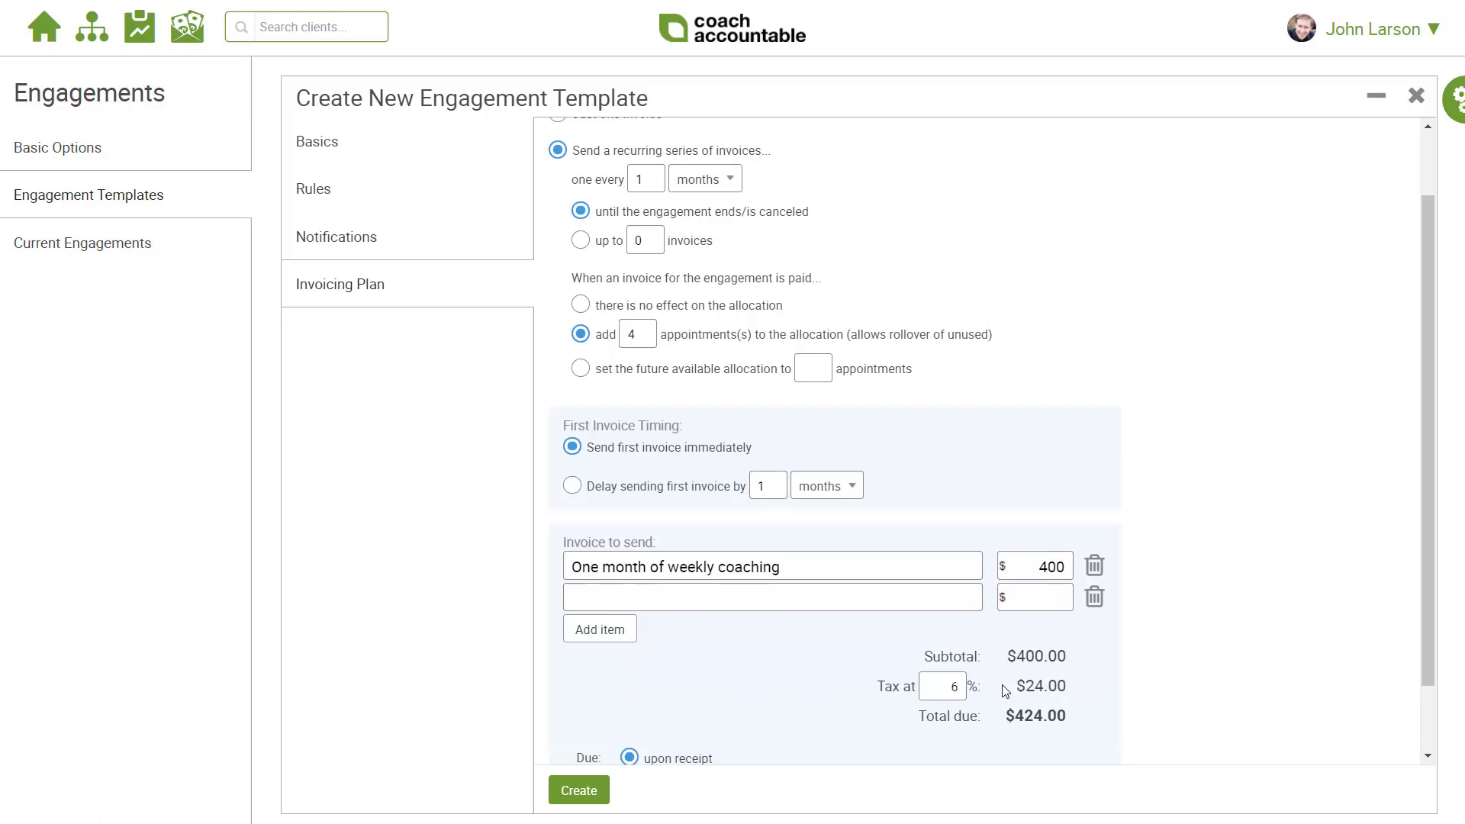
scroll(819, 667, down, 2)
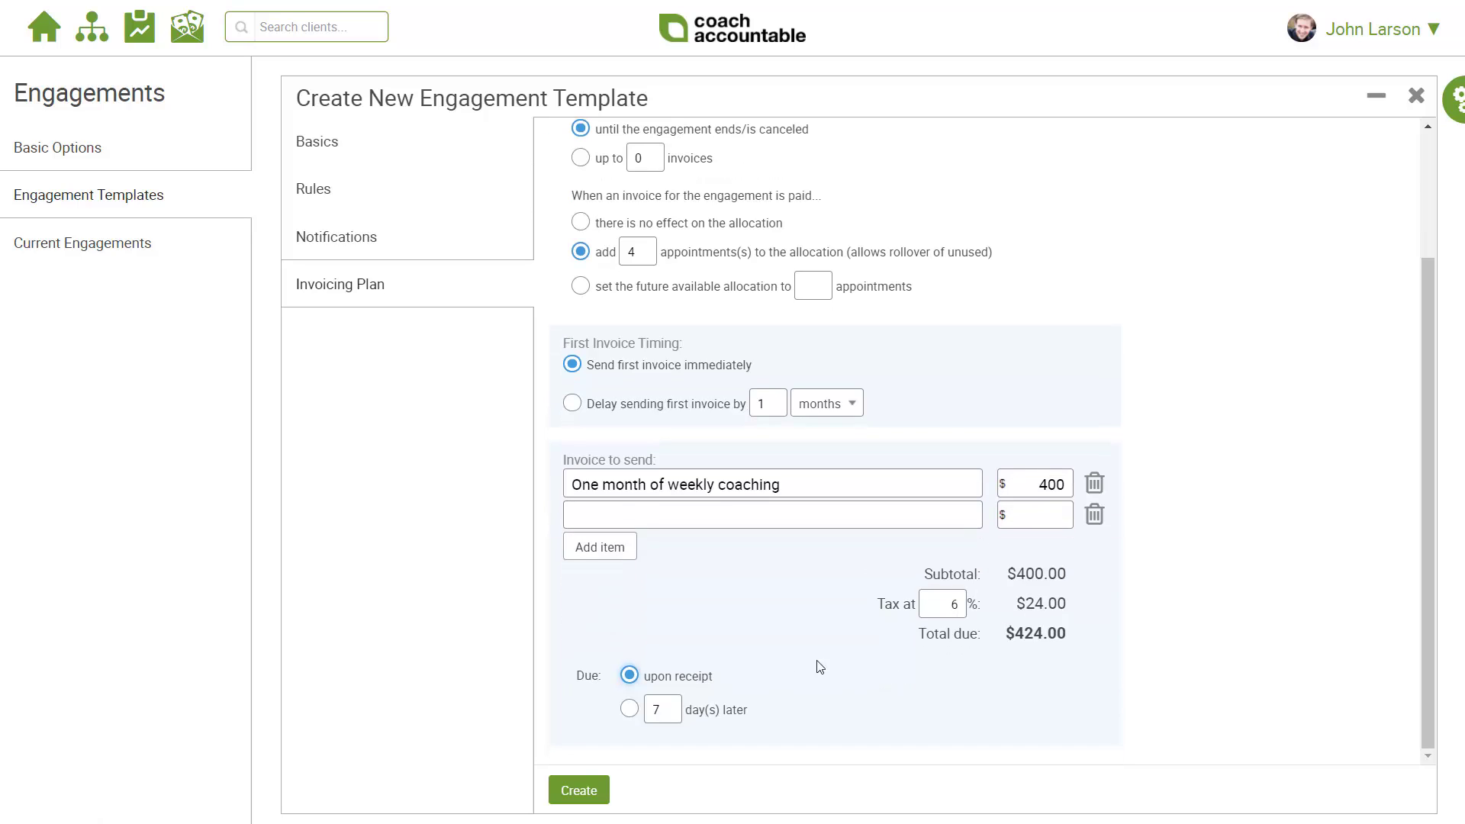
click(696, 712)
click(592, 800)
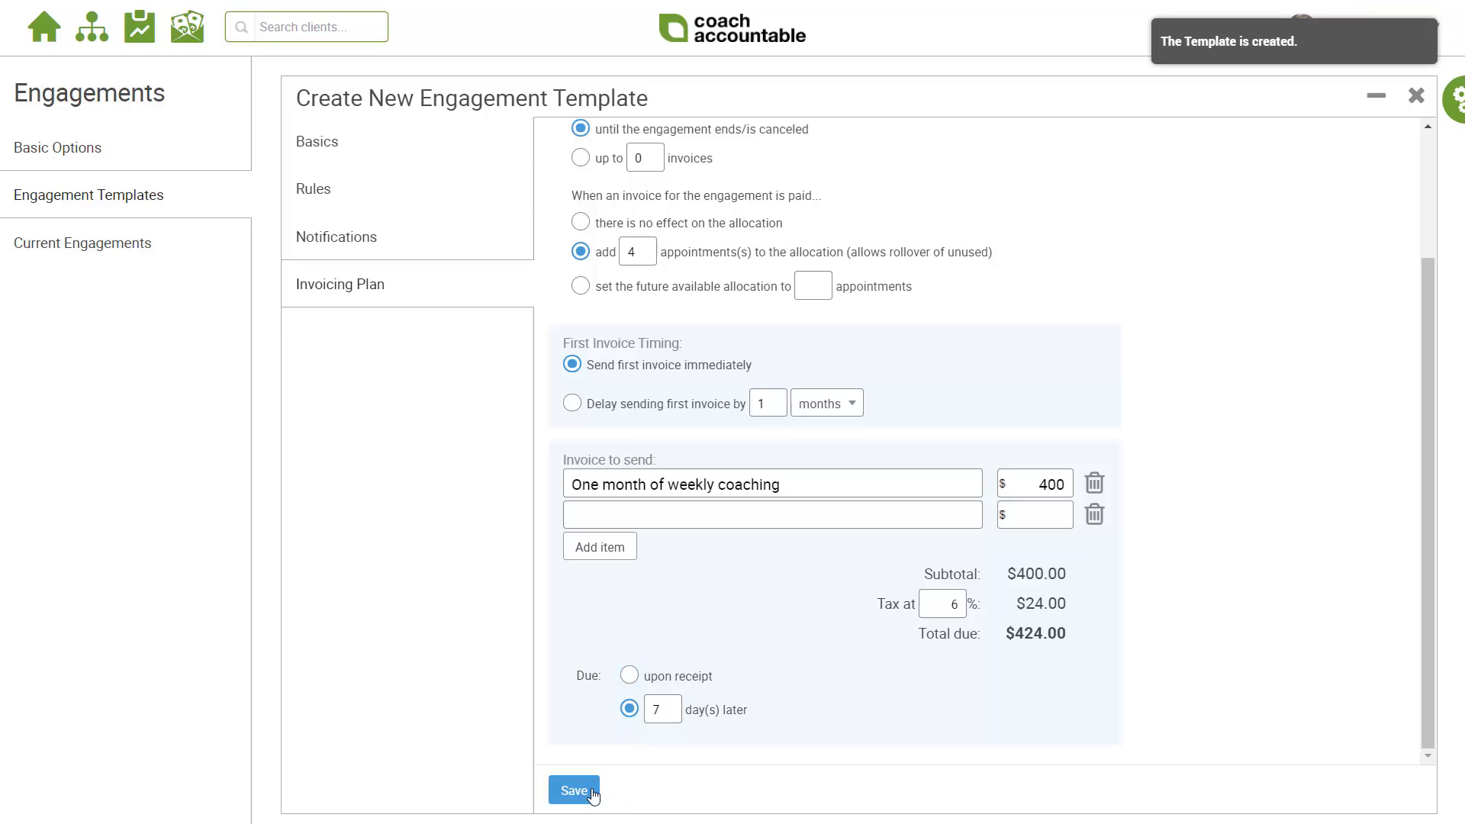
click(1416, 92)
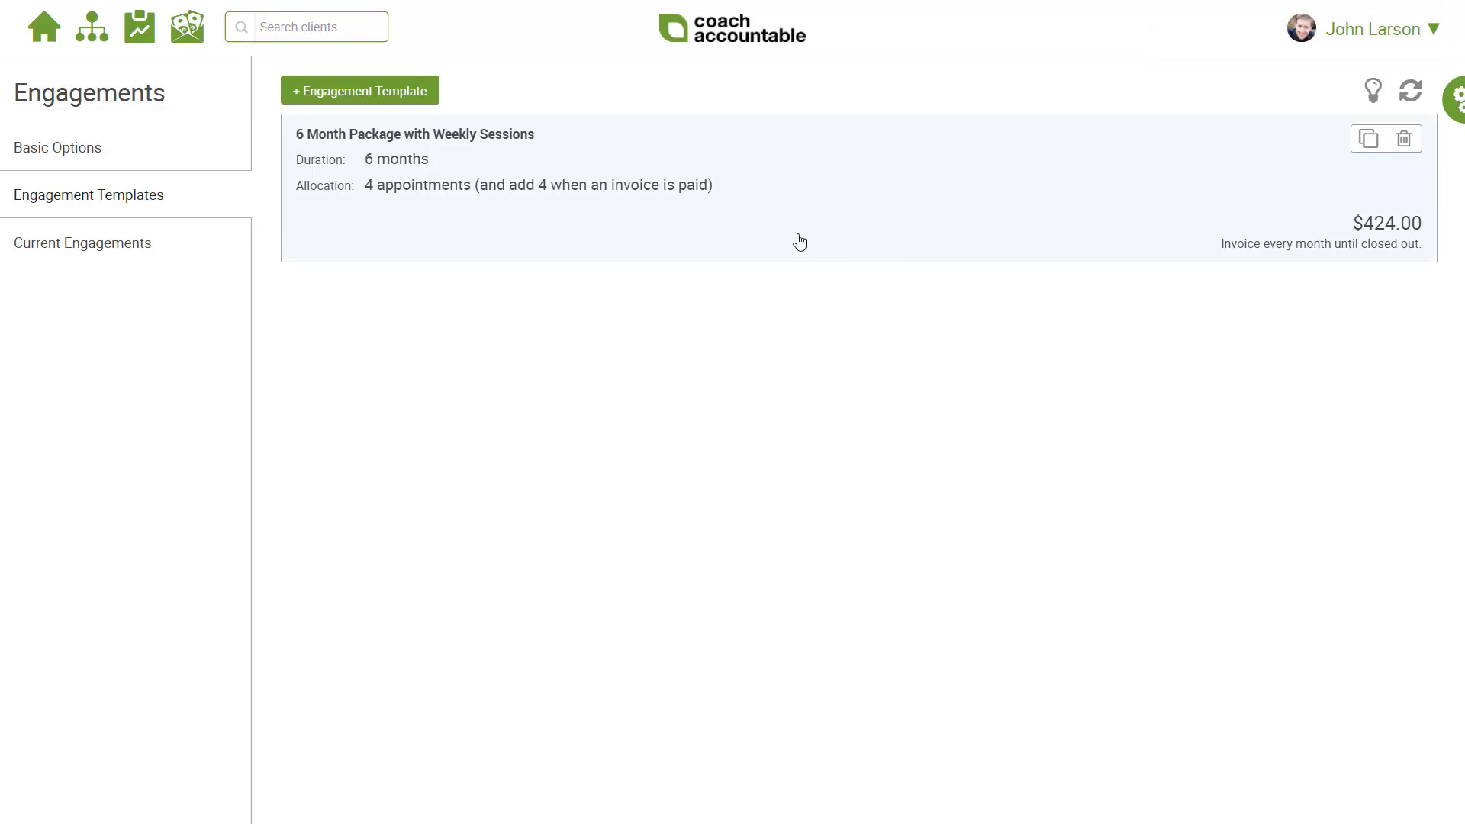
click(417, 102)
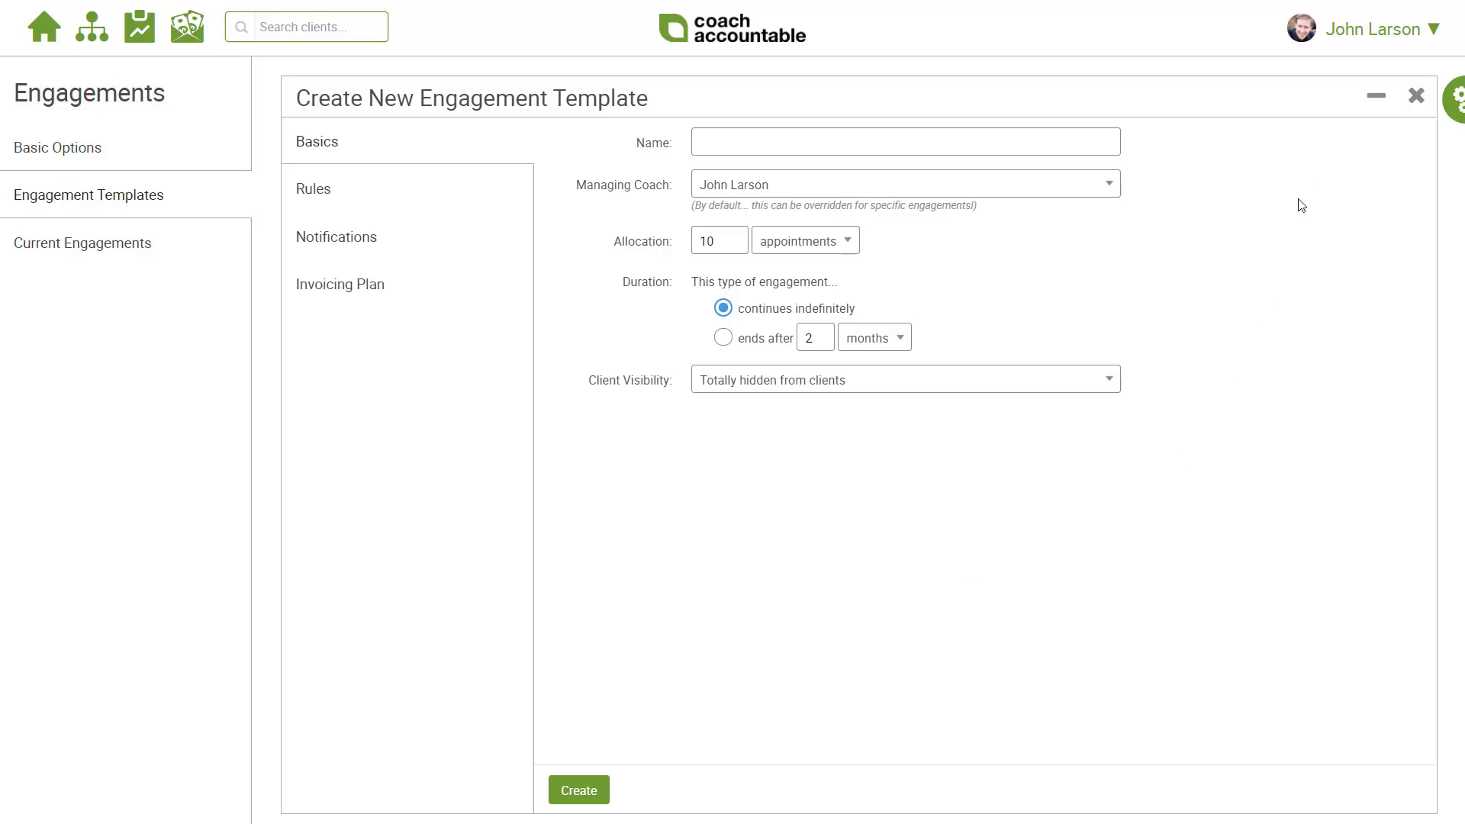
click(1416, 97)
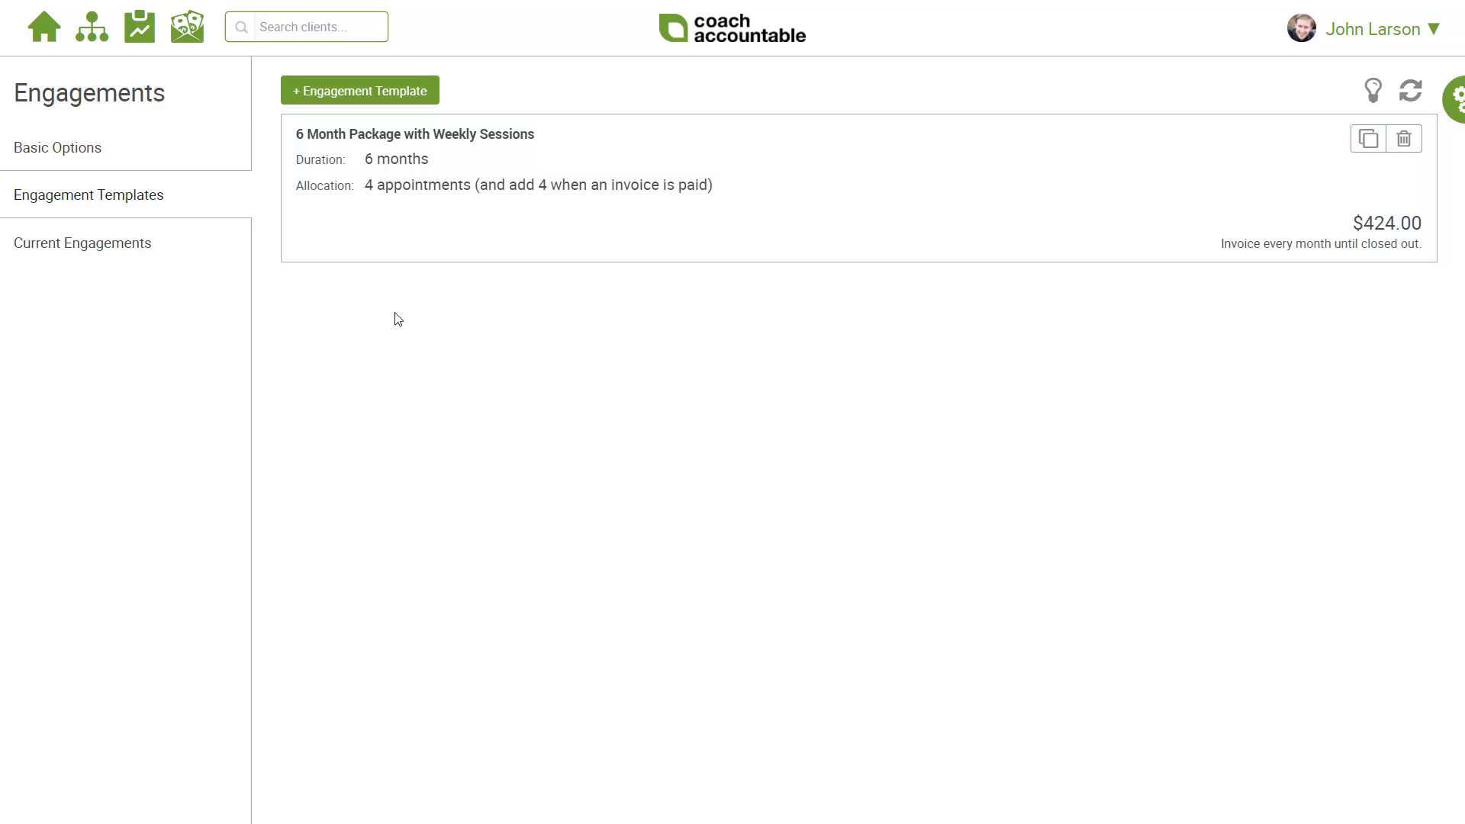
Step: Load the Current Engagements report for clients of all coaches
click(143, 252)
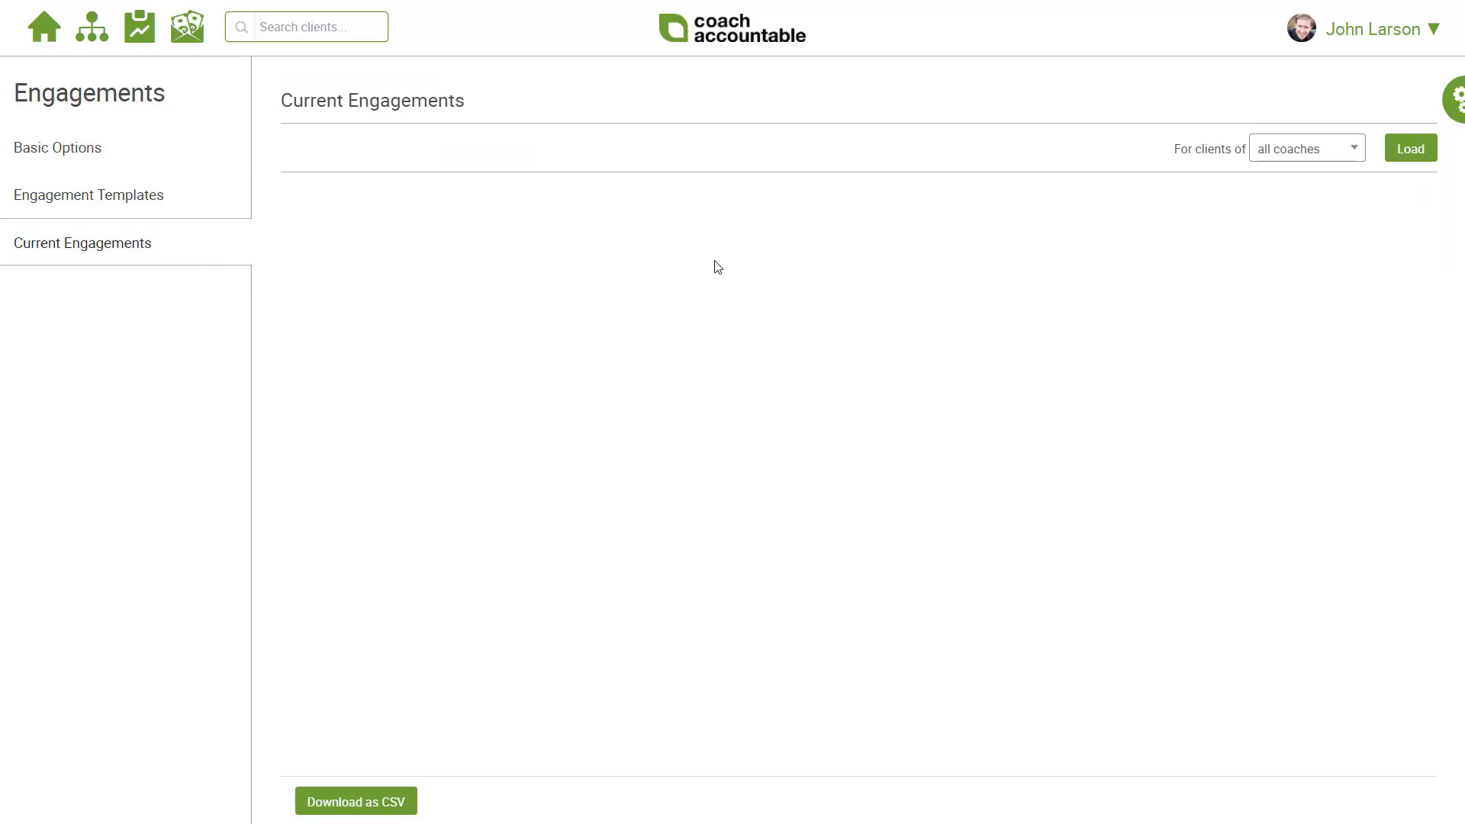
click(1402, 156)
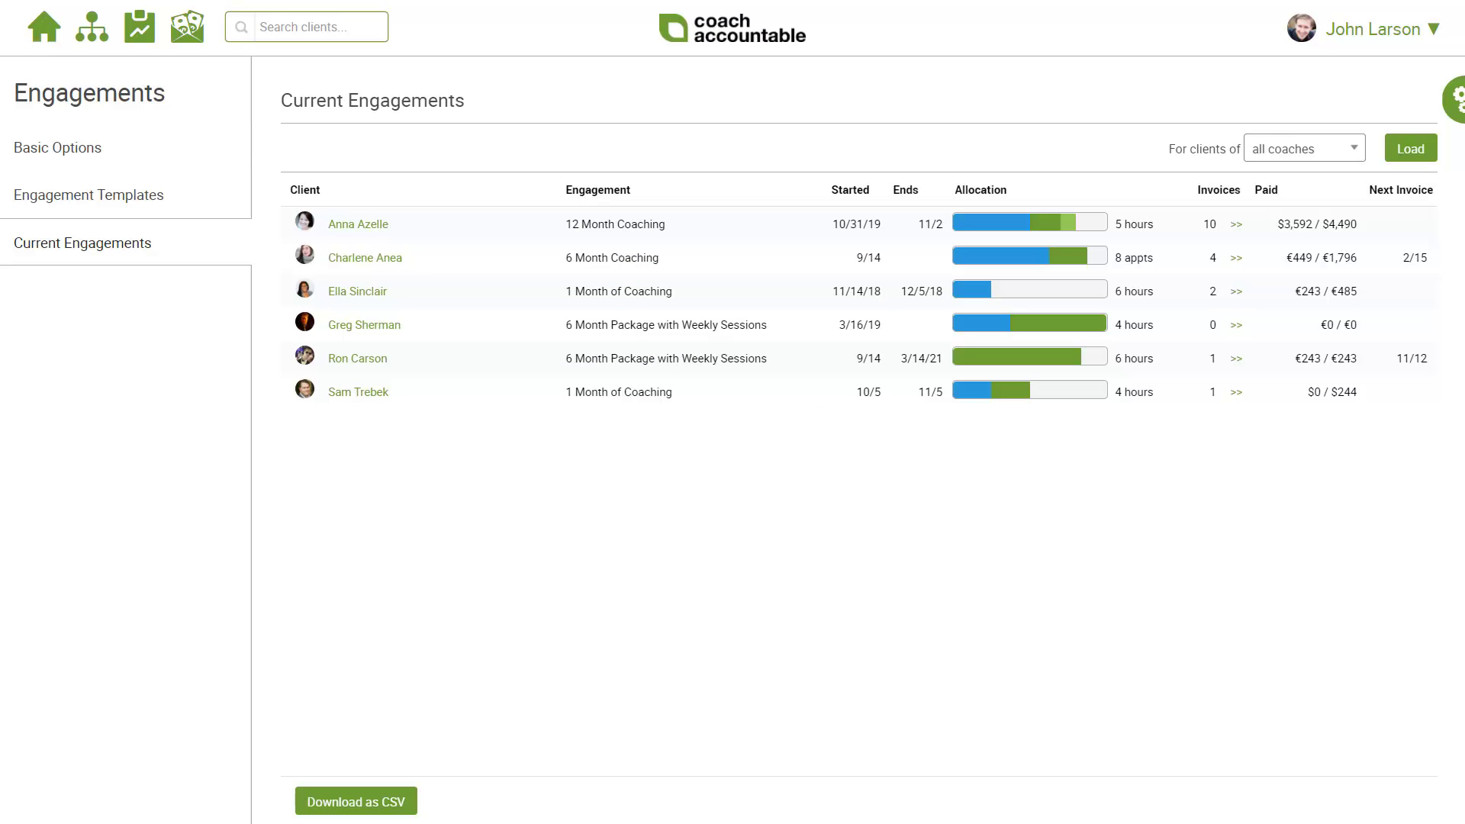